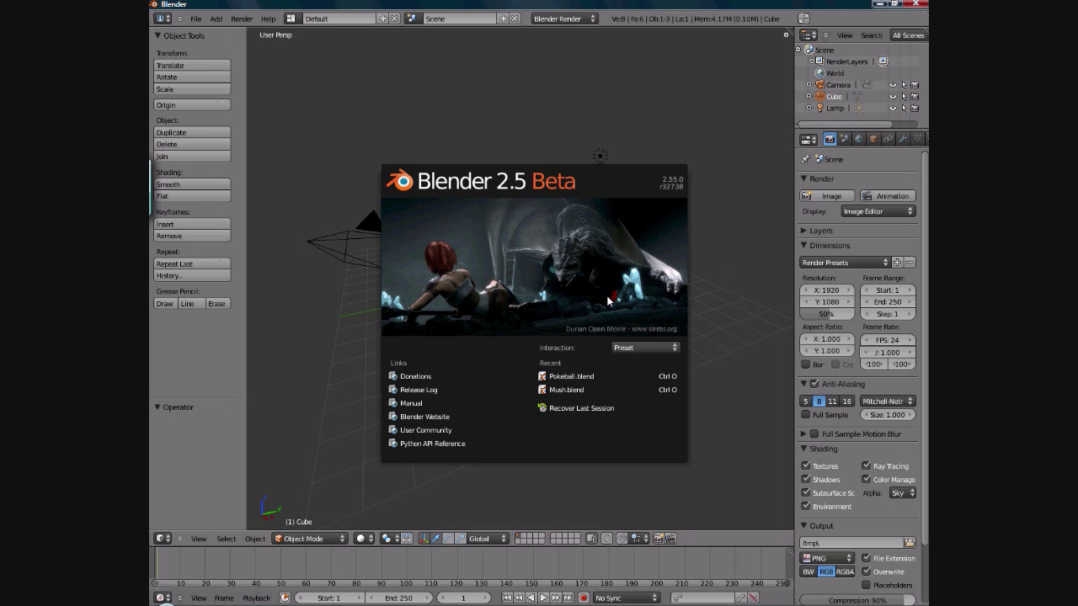
Open the recent file Pokeball.blend and examine the finished ball model up close
left_click(567, 375)
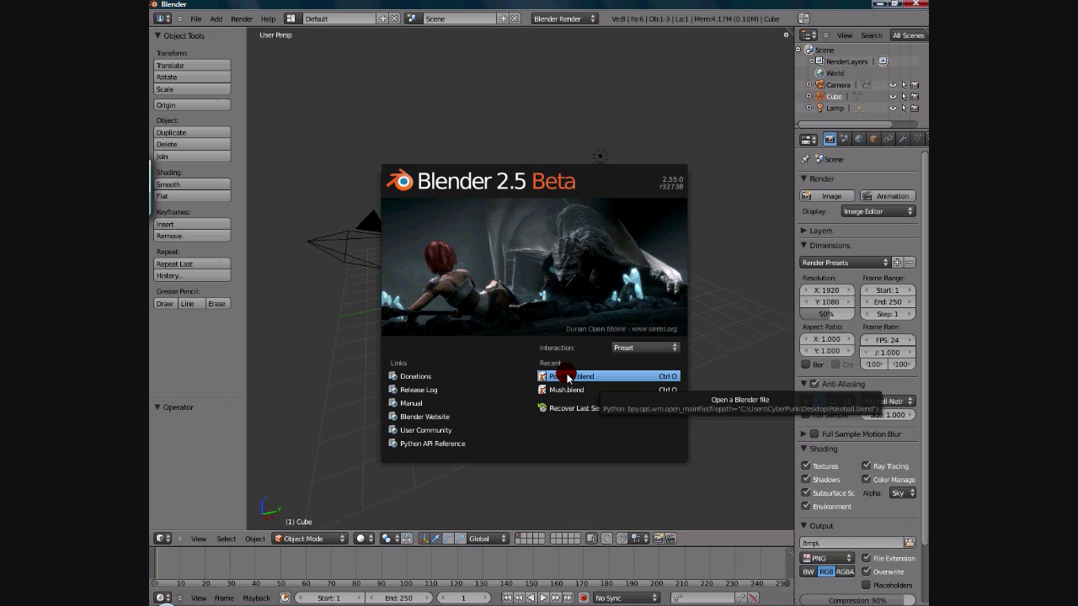
left_click(567, 375)
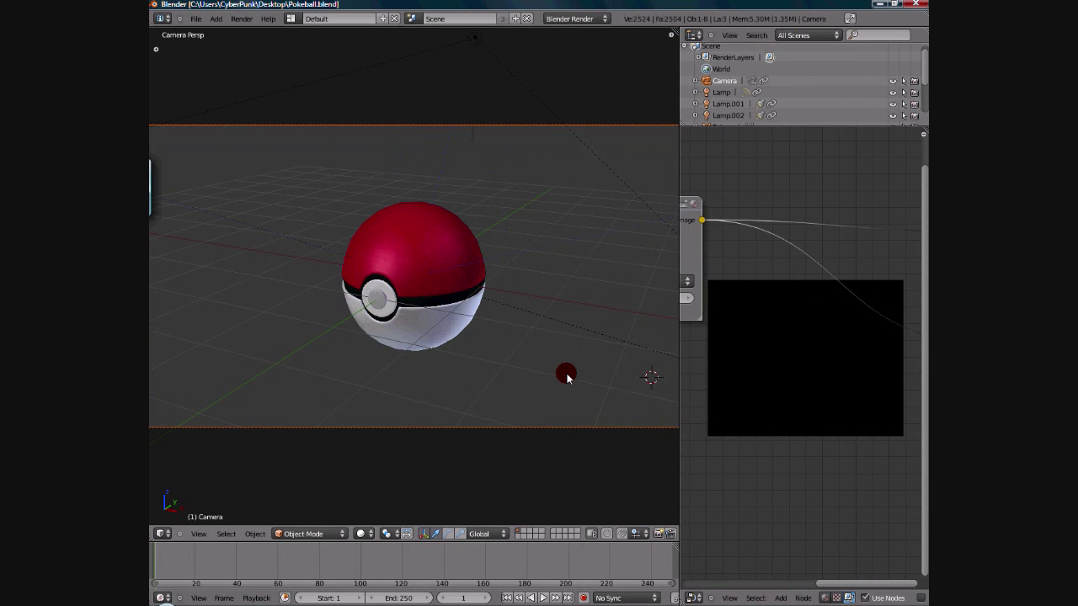
scroll(567, 377, "up", 1)
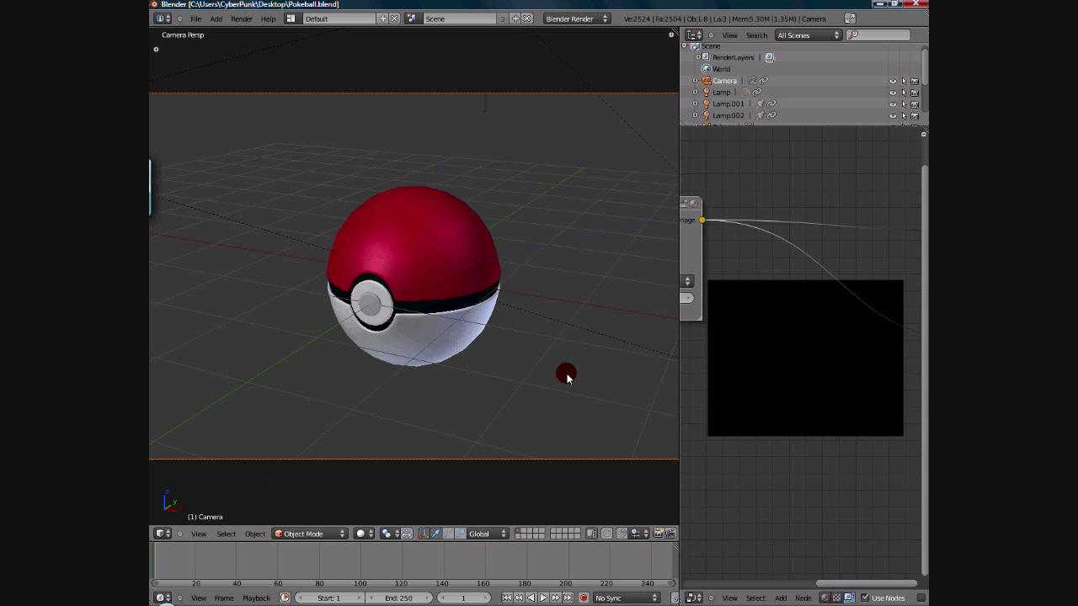
scroll(567, 377, "up", 3)
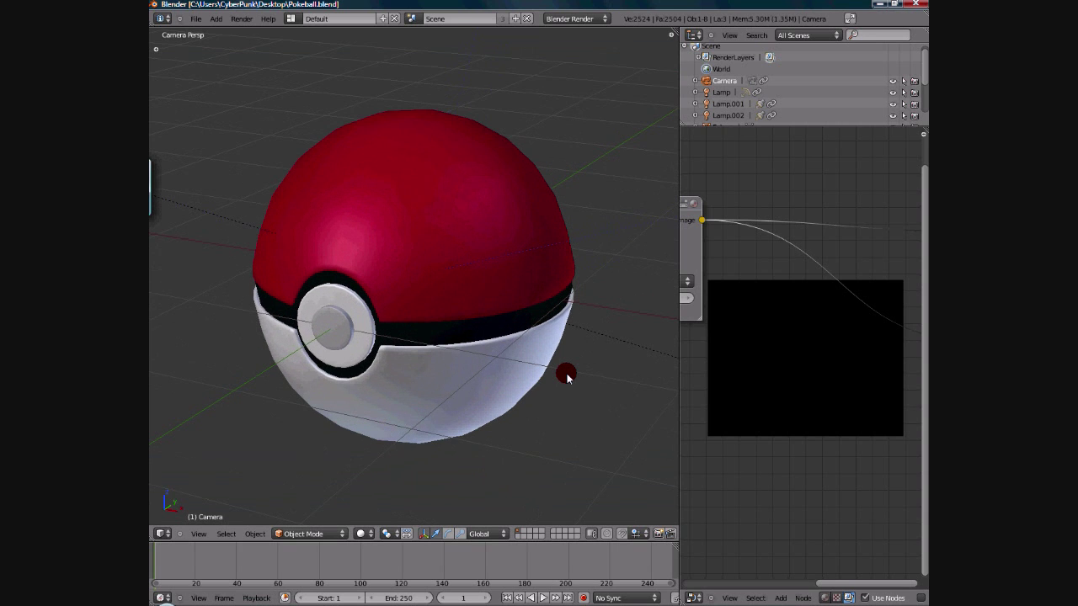
scroll(567, 377, "down", 2)
scroll(567, 377, "up", 3)
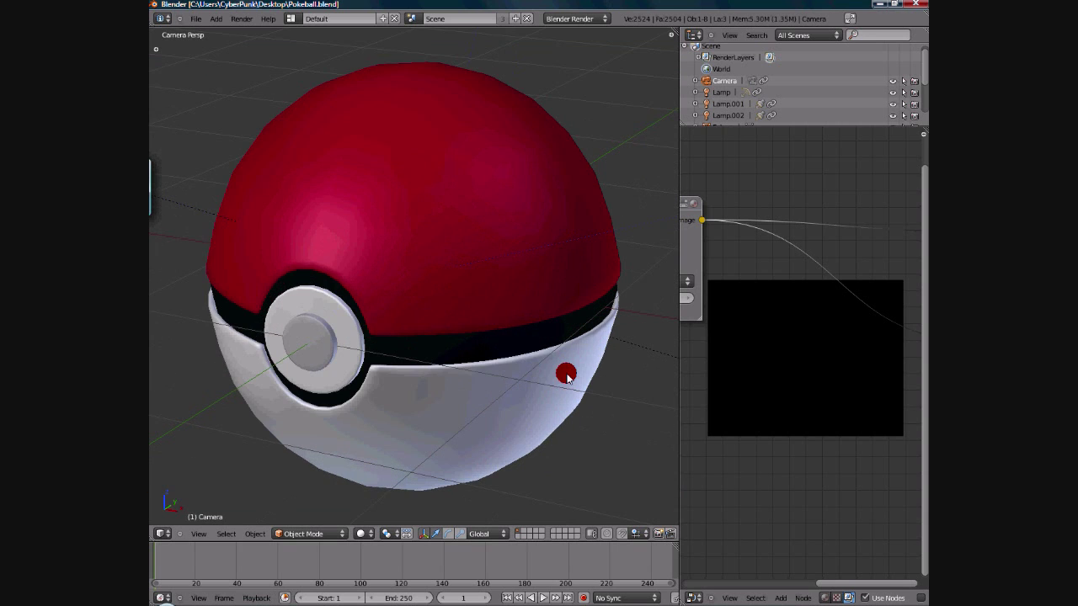
scroll(567, 377, "down", 1)
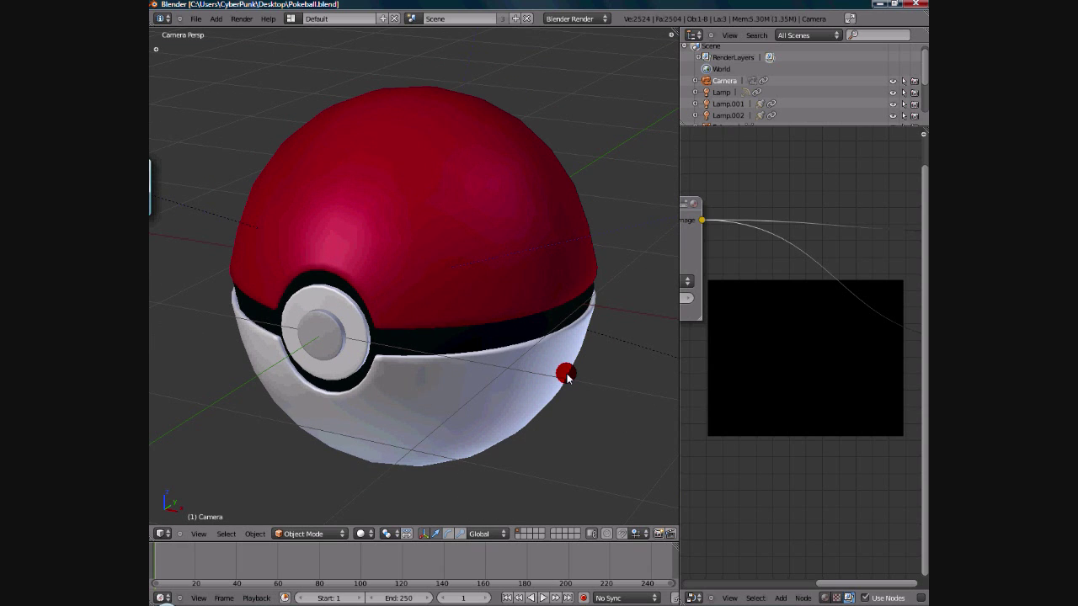
scroll(529, 348, "down", 2)
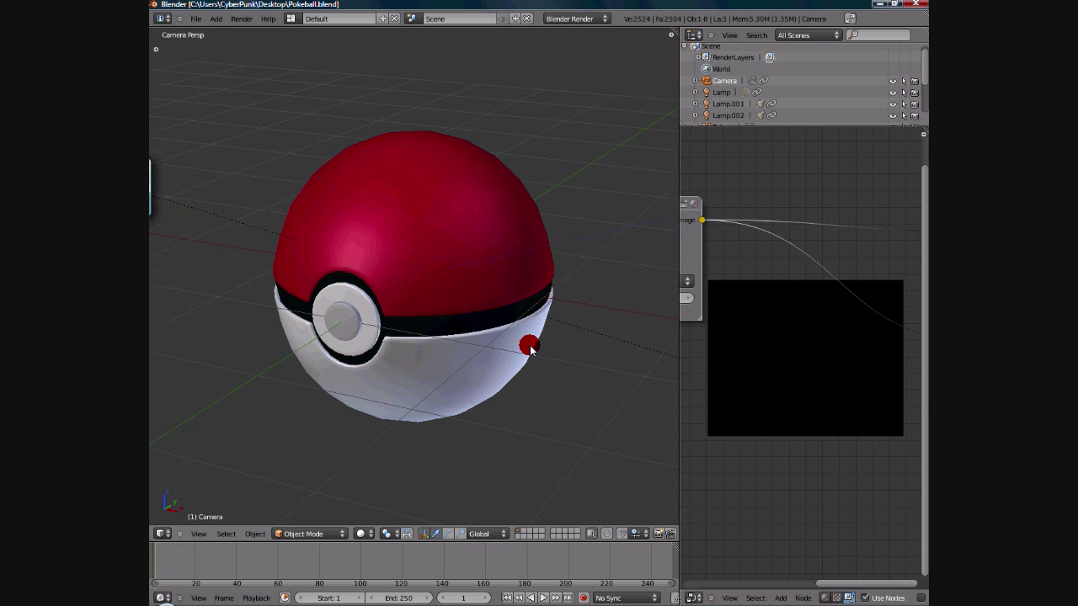
right_click(529, 349)
scroll(529, 348, "down", 2)
key("r")
right_click(570, 314)
right_click(512, 245)
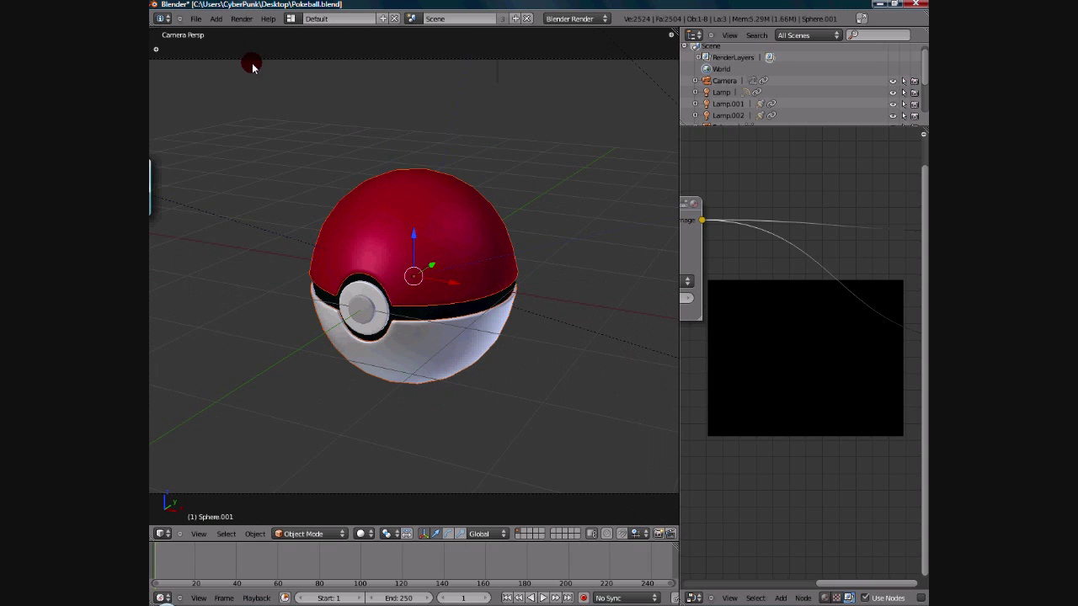
Start a new scene from the default file and delete its default cube
left_click(196, 19)
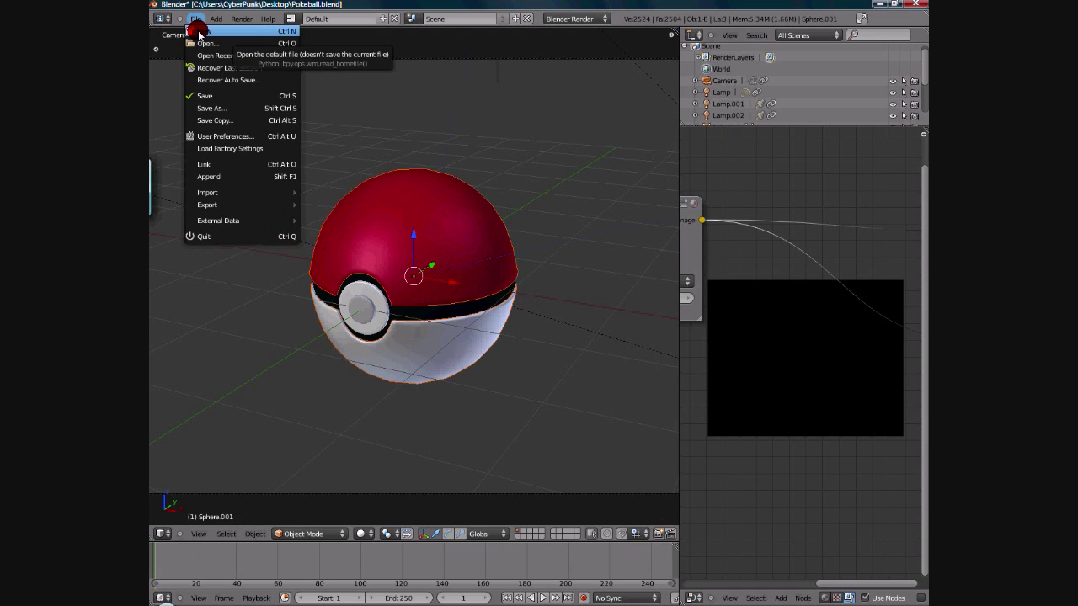
left_click(199, 34)
scroll(665, 295, "up", 5)
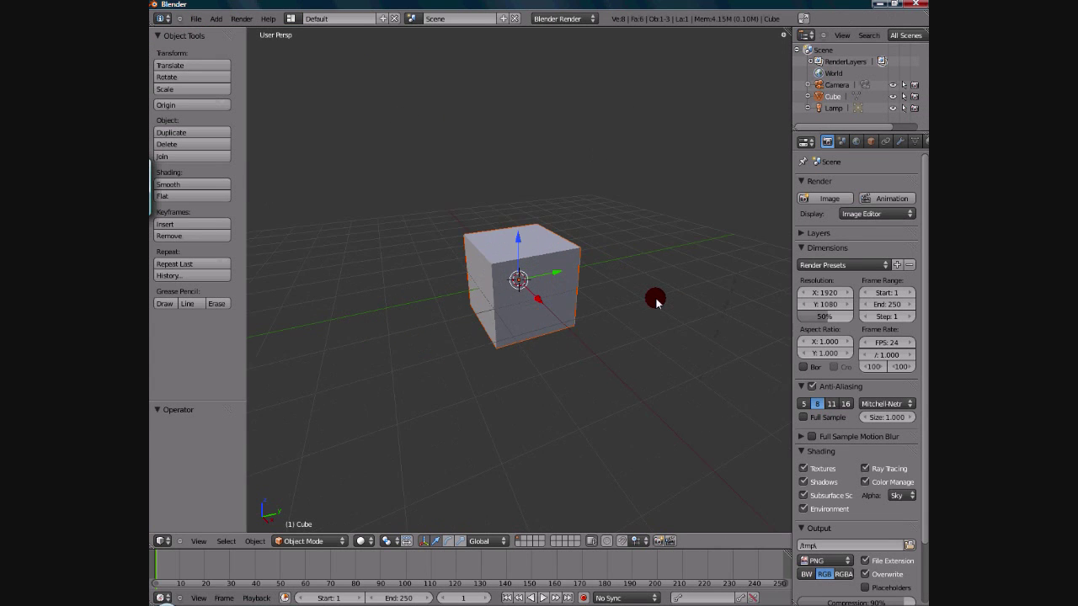
scroll(655, 302, "down", 3)
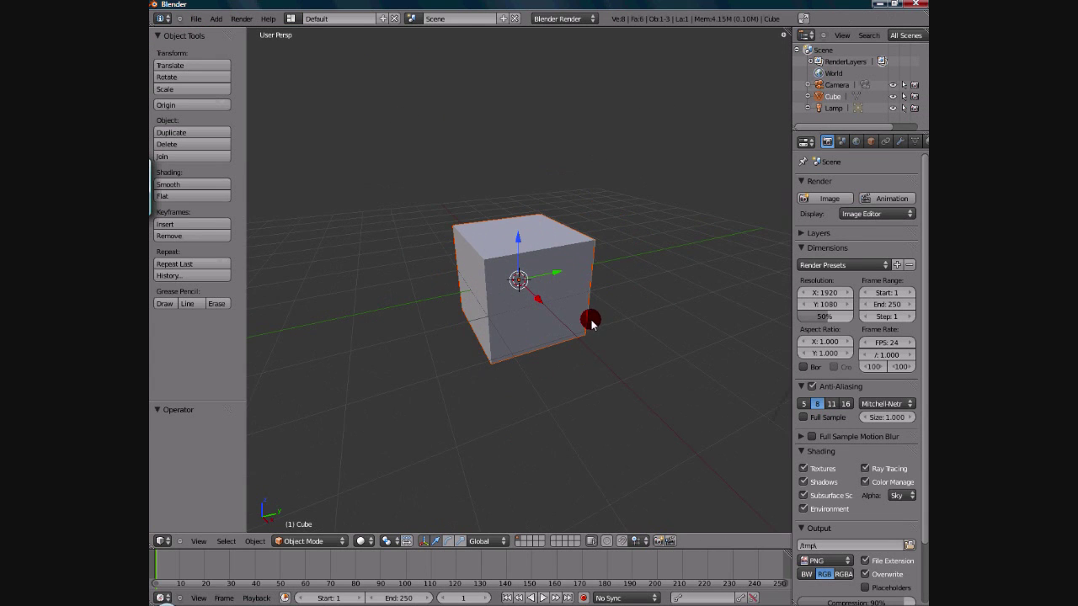
scroll(547, 303, "down", 5)
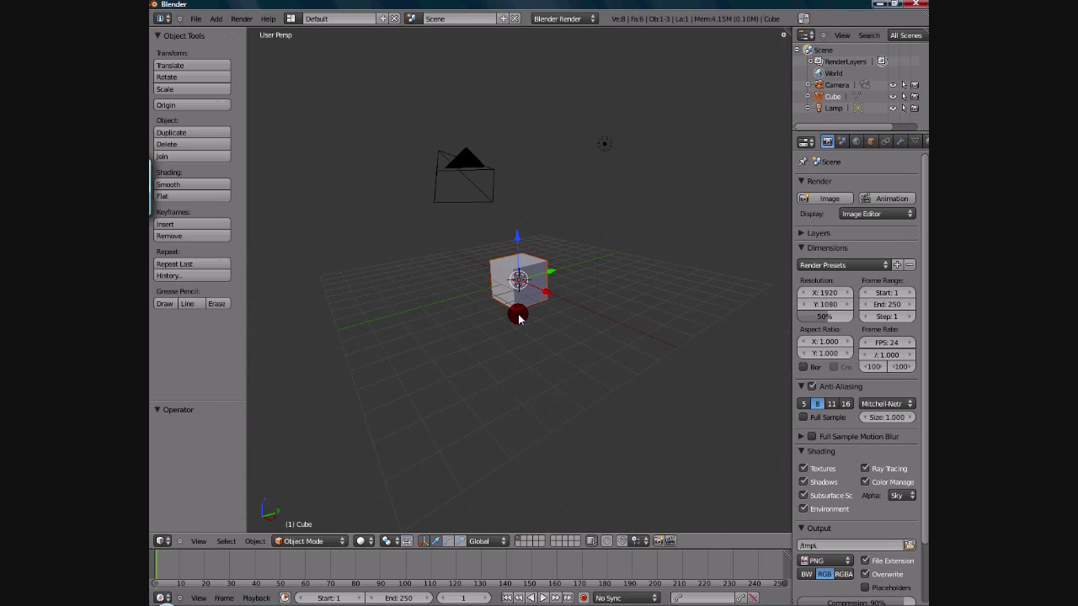
middle_click_drag(580, 327, 551, 332)
right_click_drag(524, 279, 538, 253)
right_click(537, 252)
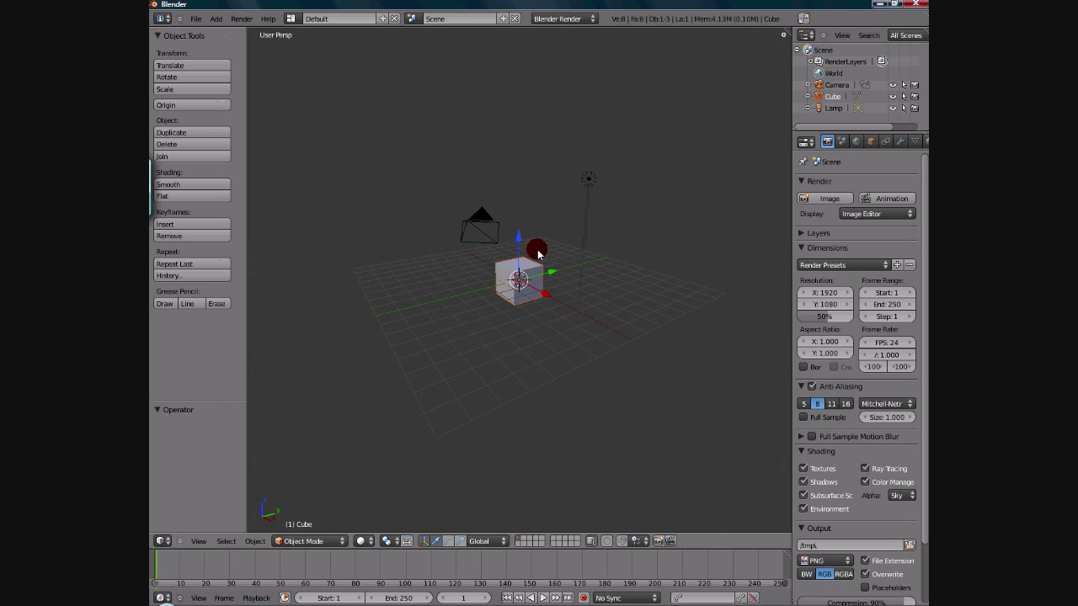
key("x")
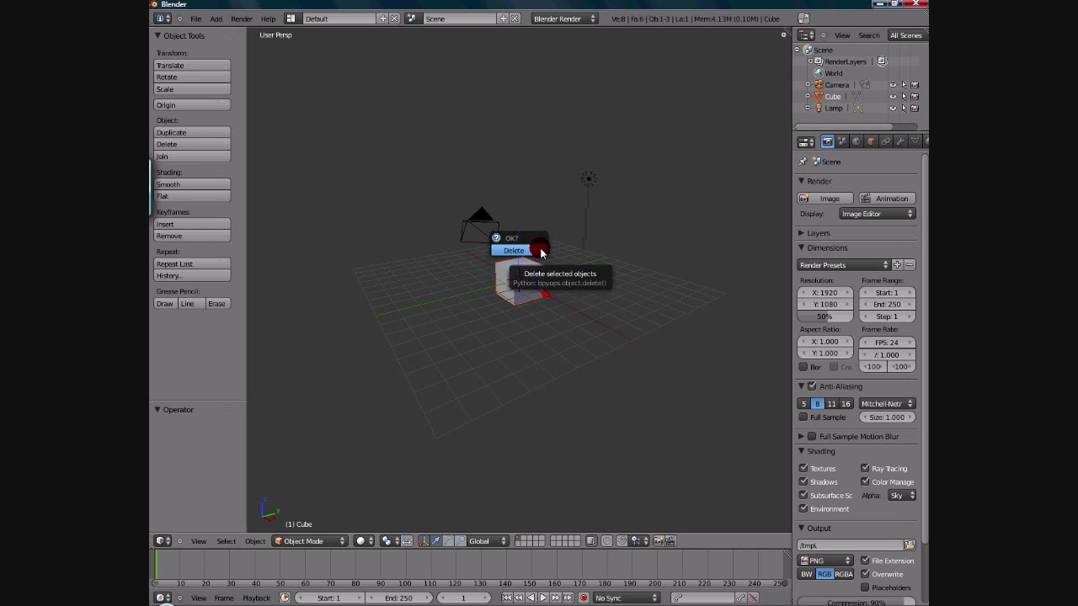
left_click(514, 251)
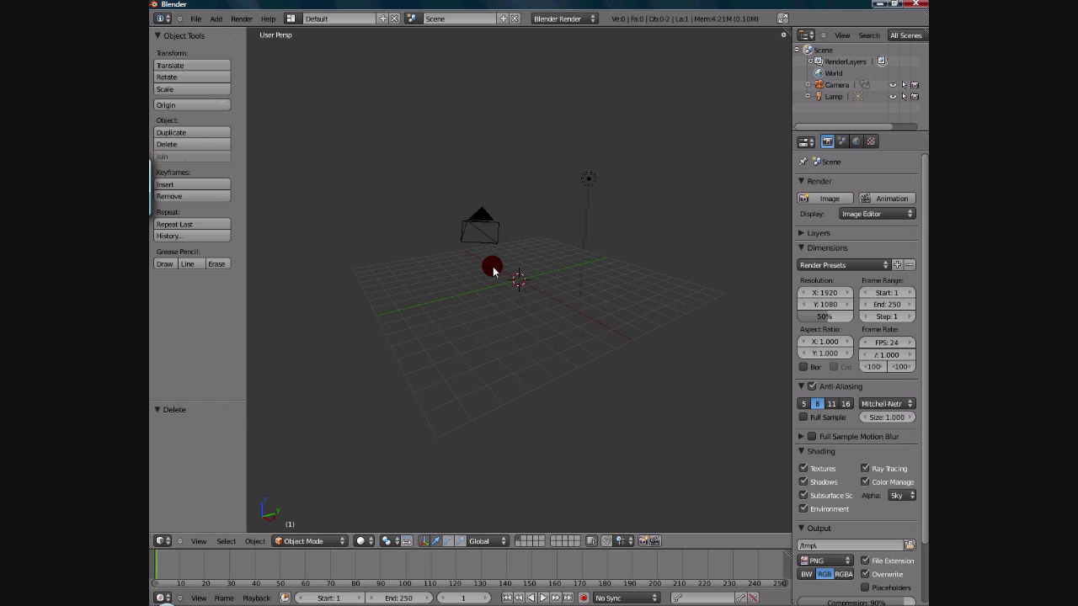
Add a UV sphere mesh at the 3D cursor in the scene's centre
key("shift+s")
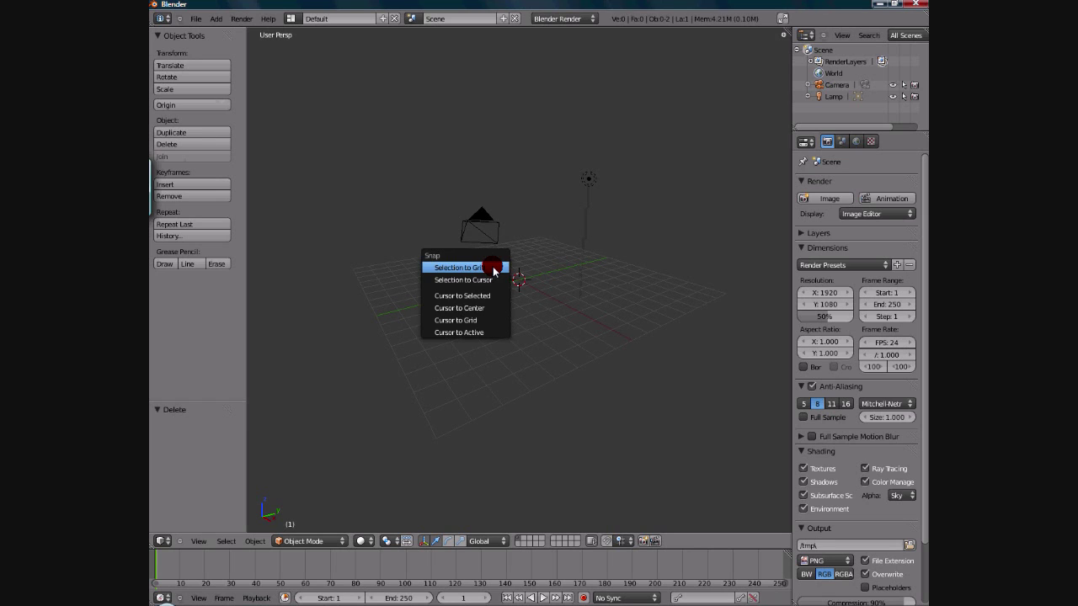
left_click(494, 265)
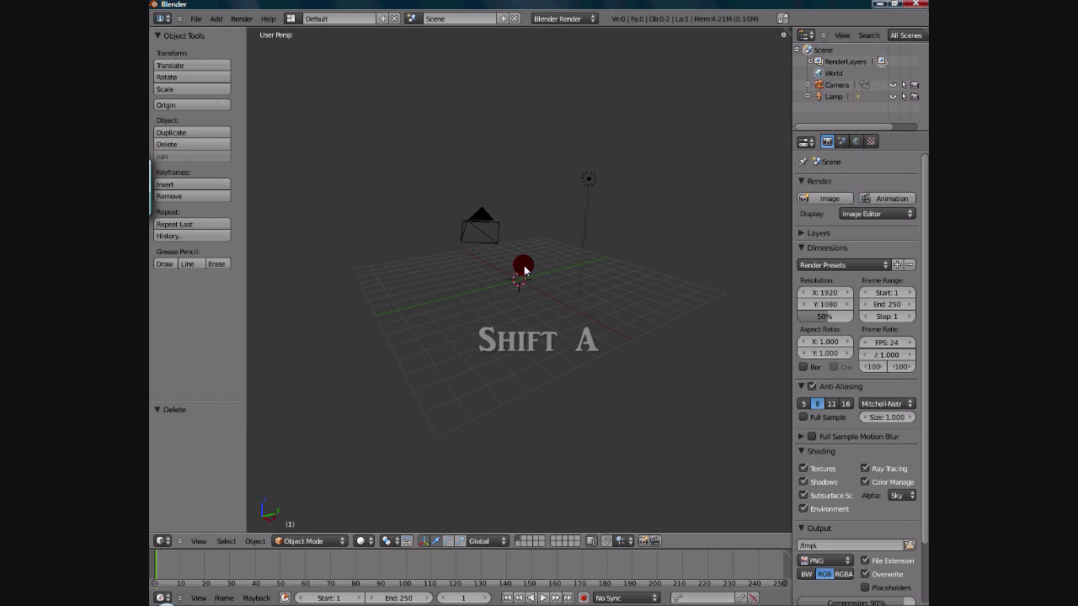
key("shift+a")
mouse_move(523, 267)
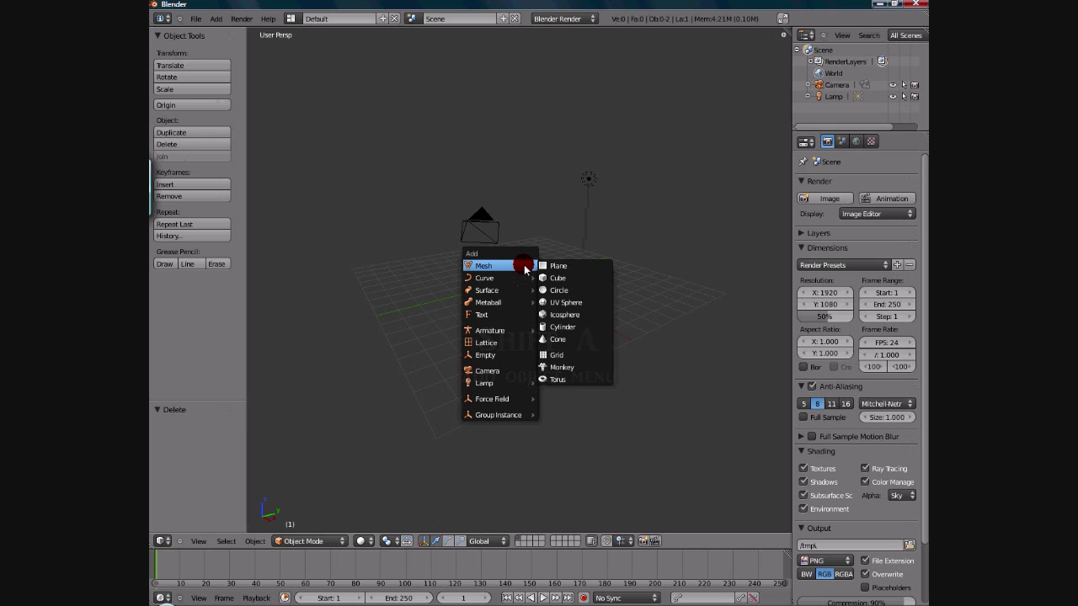
left_click(557, 304)
Set the new UV sphere to 18 segments and 12 rings
scroll(558, 305, "up", 5)
scroll(558, 304, "down", 1)
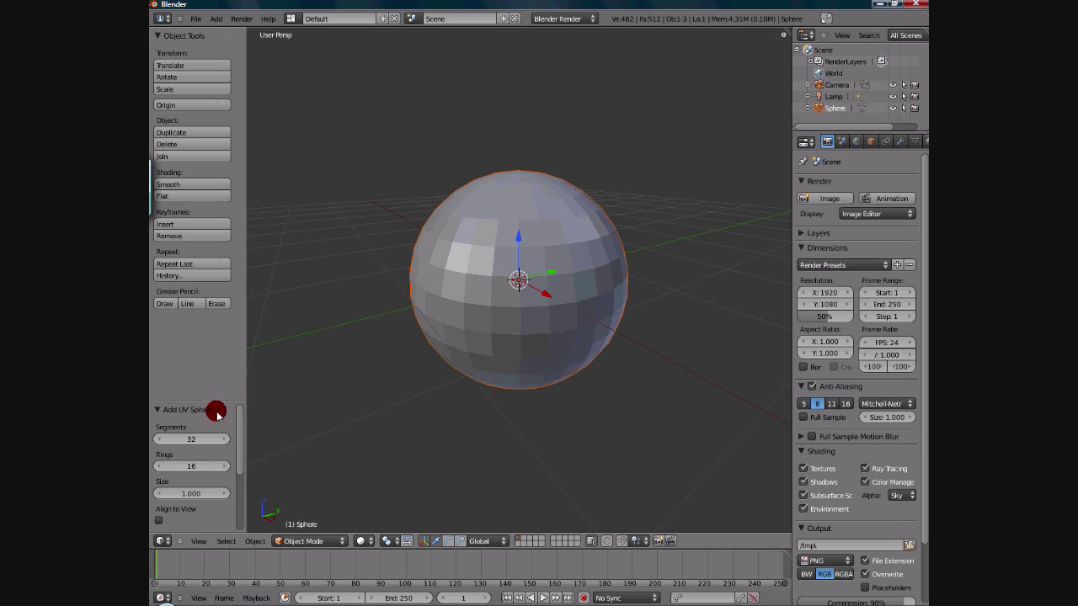
scroll(220, 418, "down", 2)
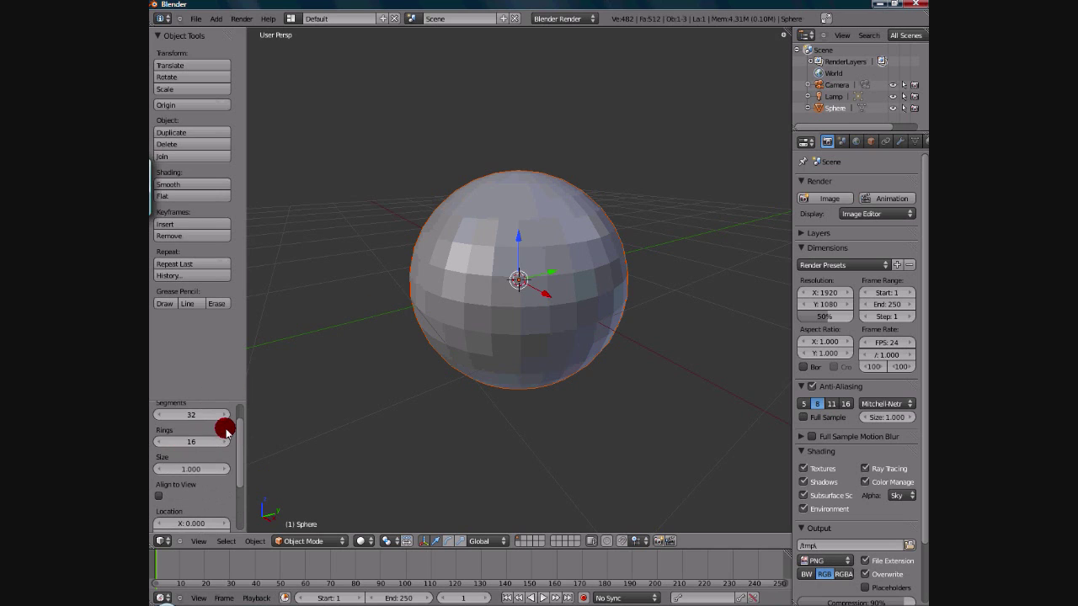
scroll(225, 429, "up", 2)
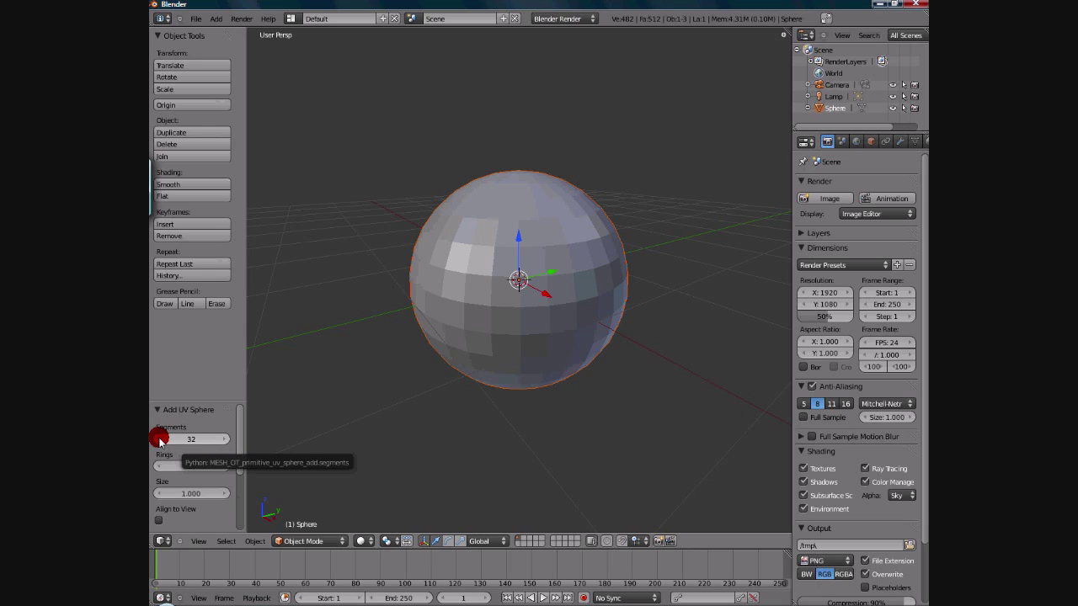
left_click(161, 440)
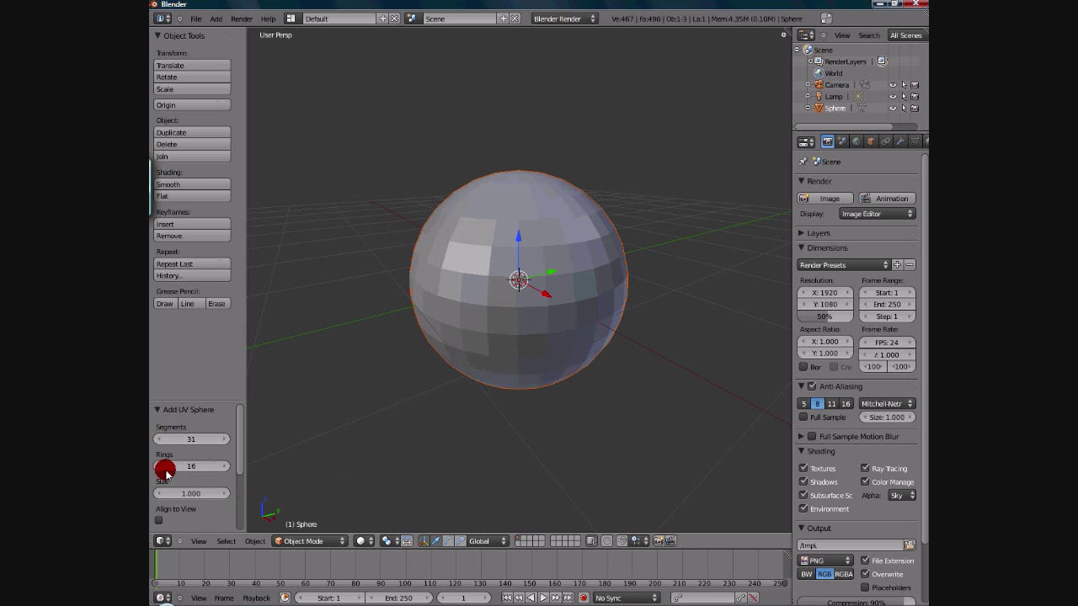
left_click(158, 439)
left_click(159, 439)
left_click(158, 440)
left_click(159, 439)
left_click(158, 439)
left_click(158, 439)
left_click(159, 440)
left_click(158, 440)
left_click(159, 440)
left_click(158, 439)
left_click(159, 440)
left_click(159, 440)
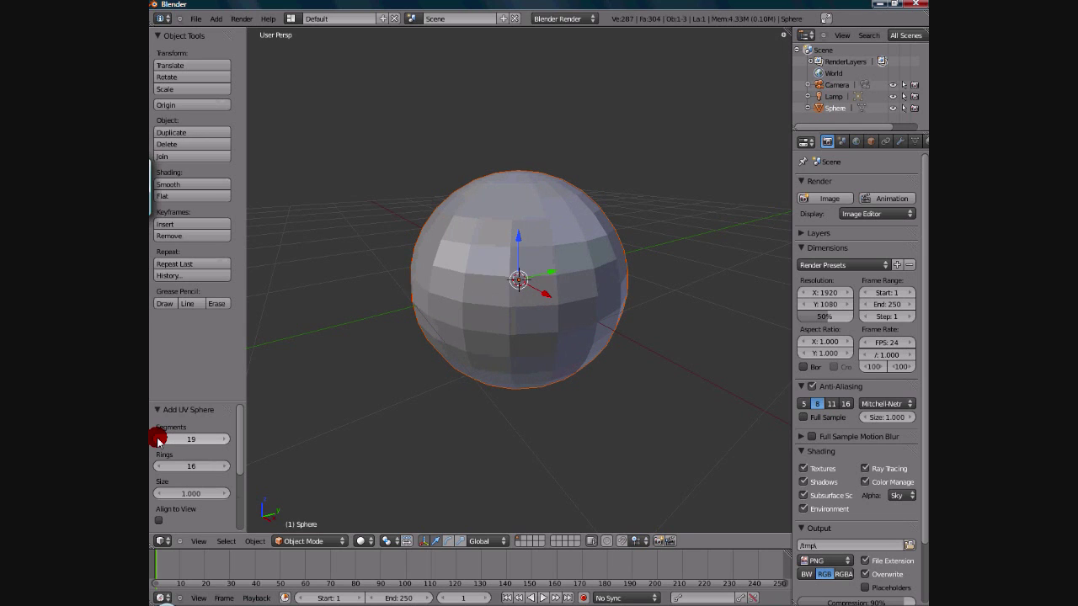
left_click(158, 440)
left_click(162, 465)
left_click(162, 465)
left_click(162, 465)
left_click(162, 465)
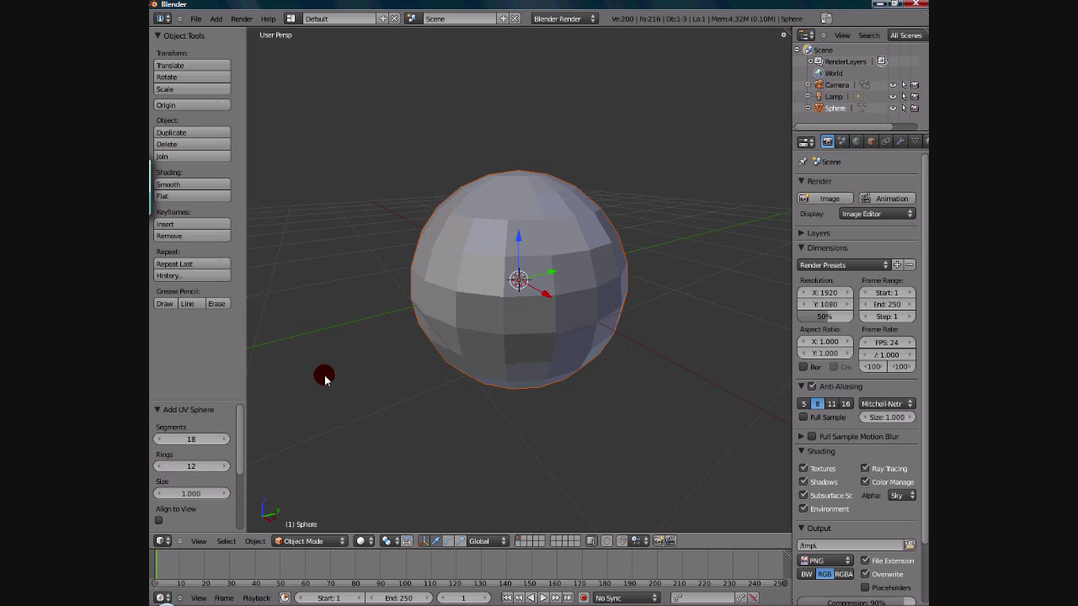
Hide the tool shelf and switch the viewport to a front orthographic view of the sphere
key("t")
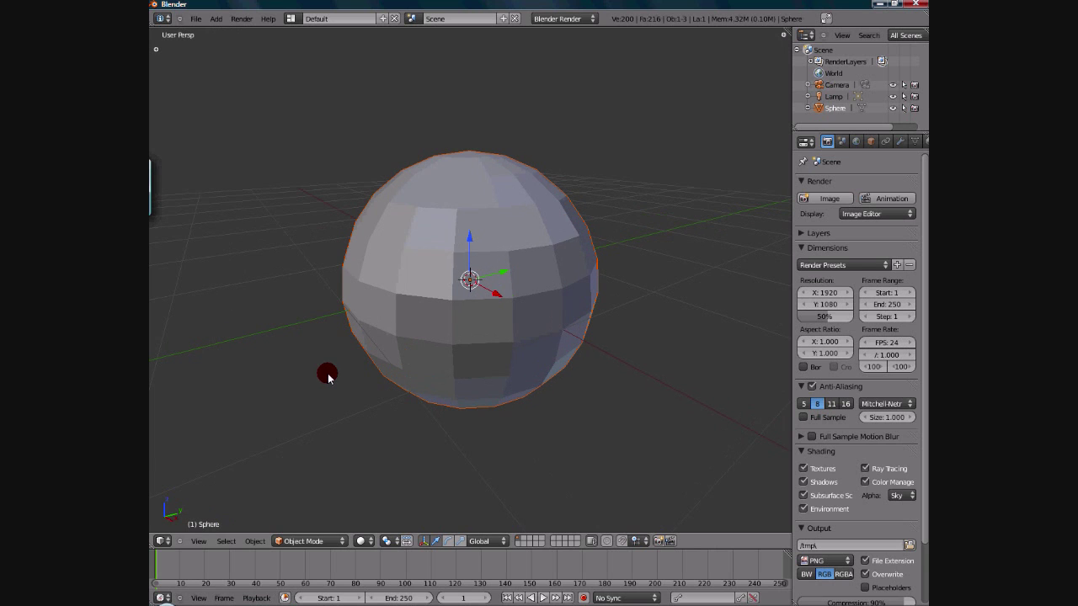
scroll(428, 389, "down", 5)
scroll(568, 395, "up", 5)
middle_click_drag(567, 395, 501, 421)
scroll(477, 414, "down", 4)
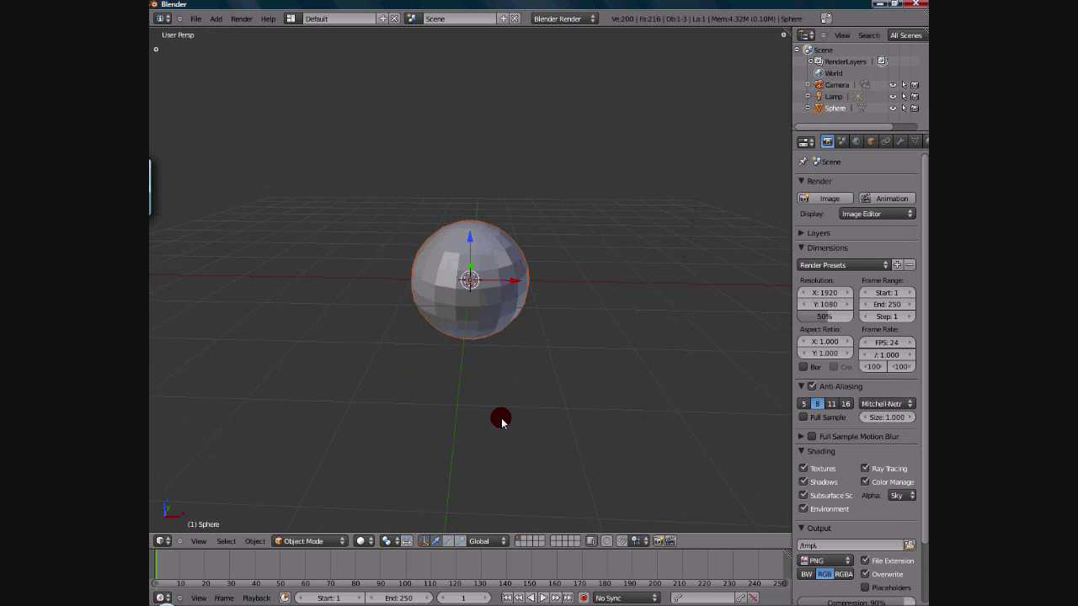
key("KP_1")
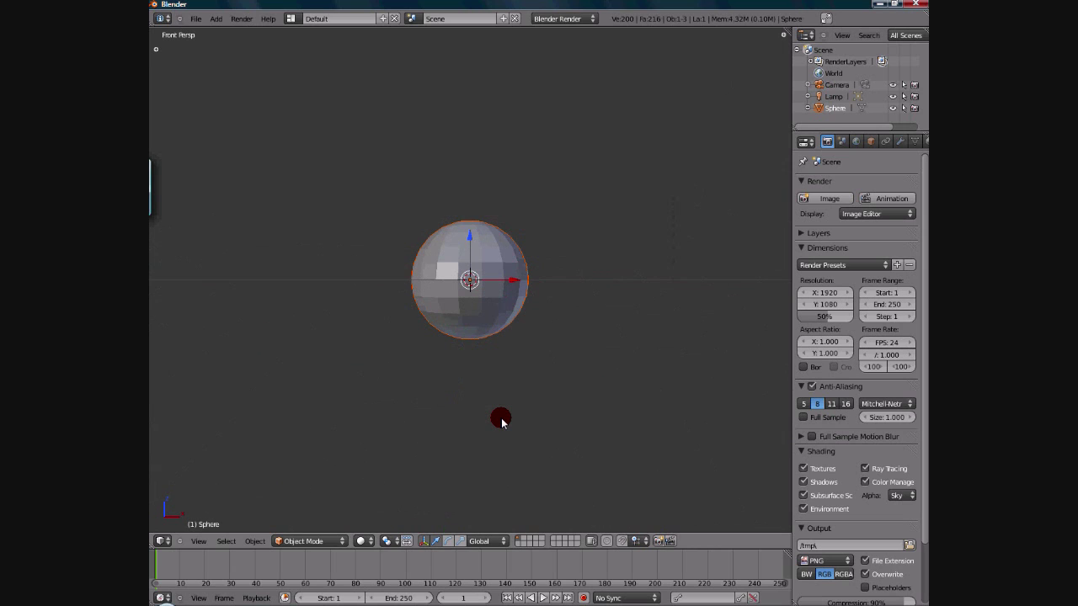
key("KP_5")
scroll(500, 419, "up", 5)
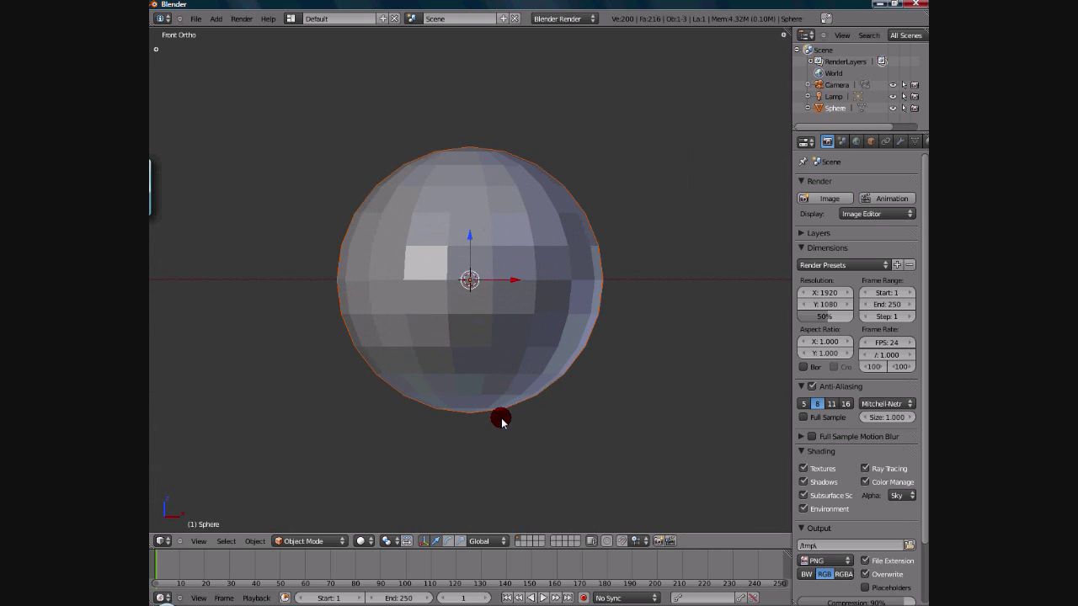
middle_click_drag(513, 385, 464, 438, "shift")
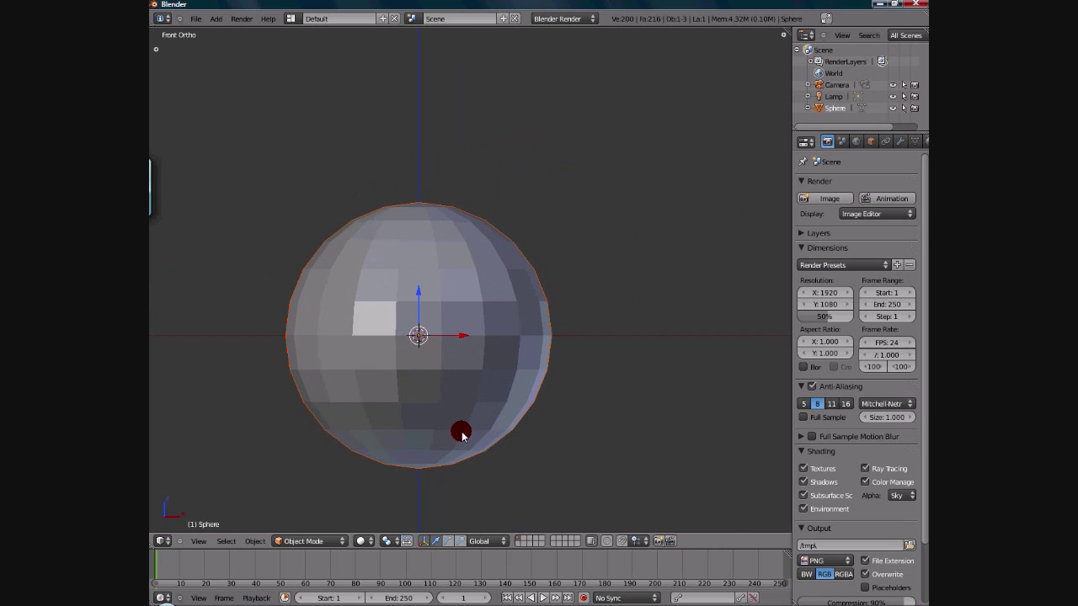
scroll(473, 434, "down", 2)
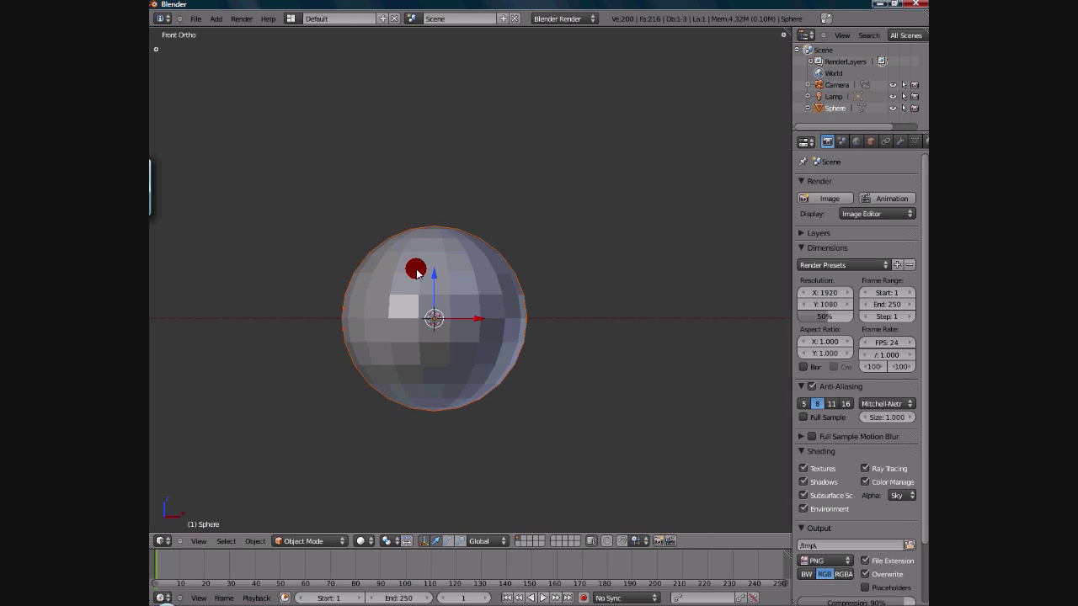
Duplicate the sphere, leaving the copy exactly on top of the original
key("shift+d")
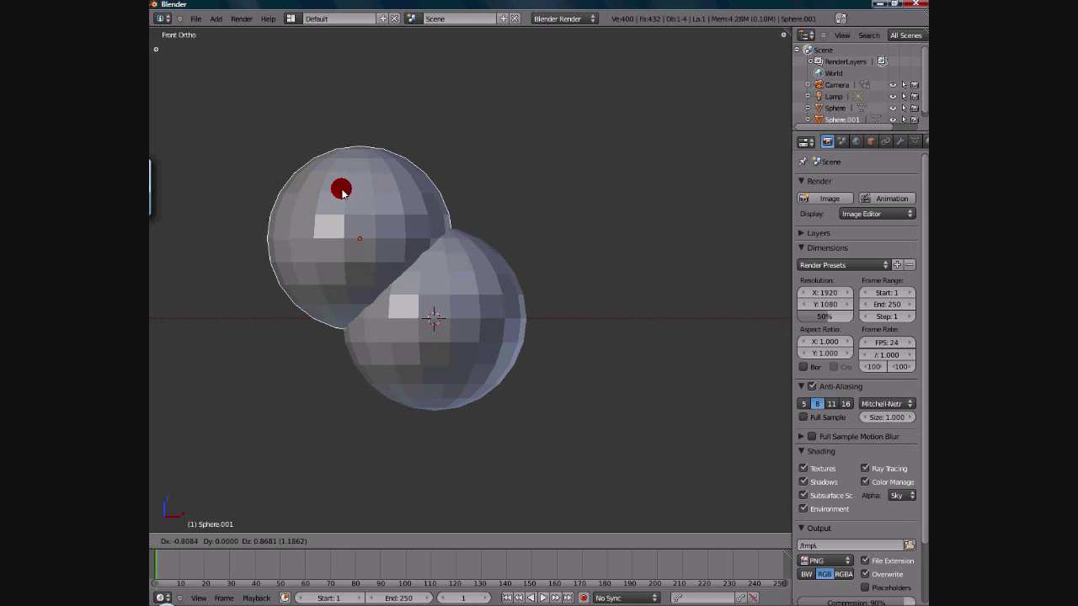
right_click(341, 192)
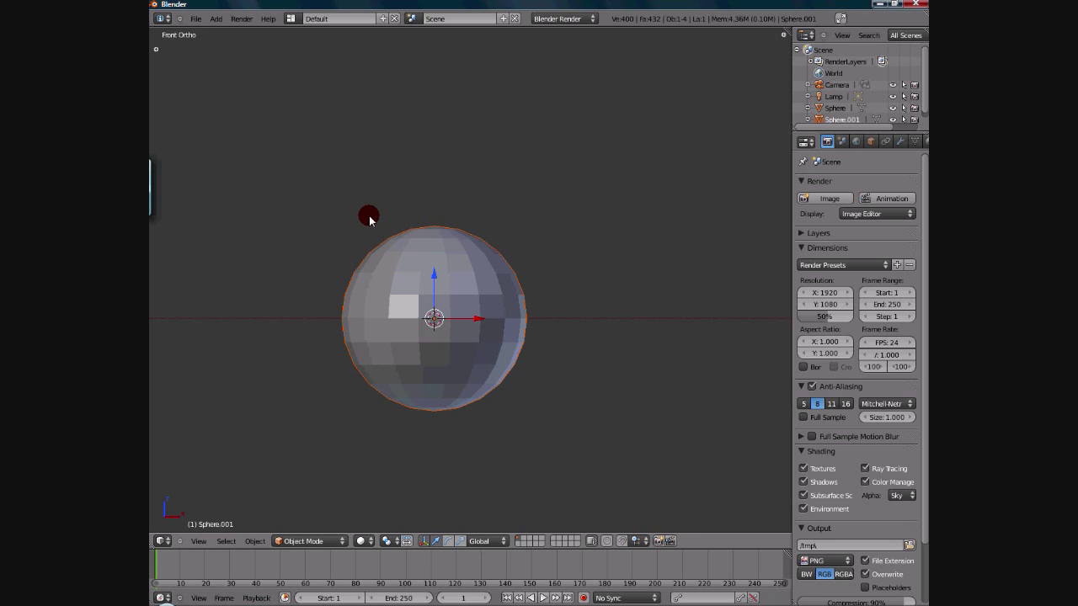
Rotate the whole mesh of the duplicate sphere 90 degrees about the X axis in Edit Mode
scroll(376, 220, "up", 3)
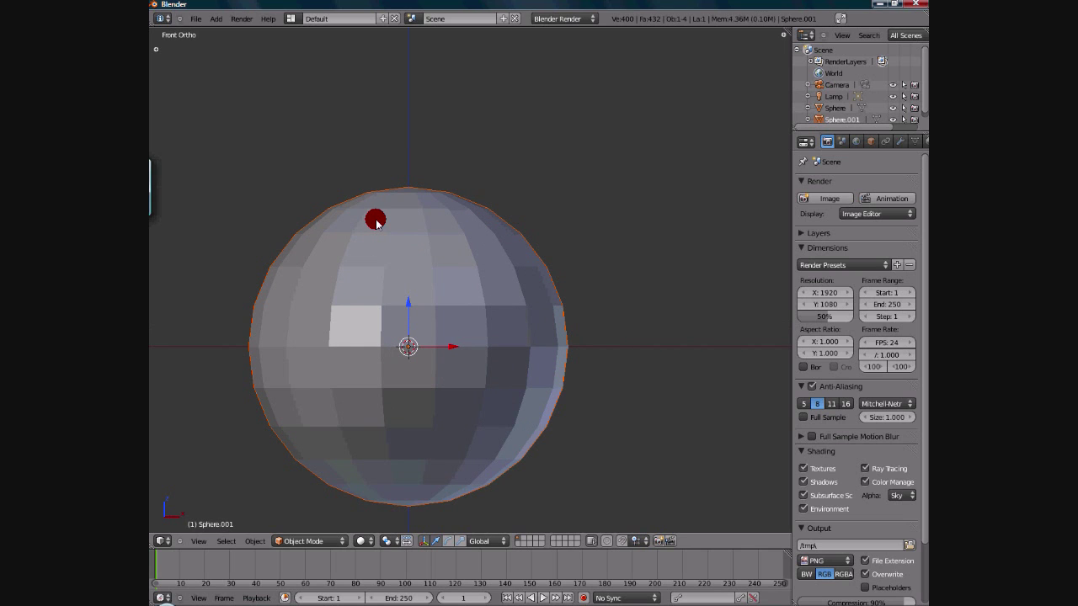
key("Tab")
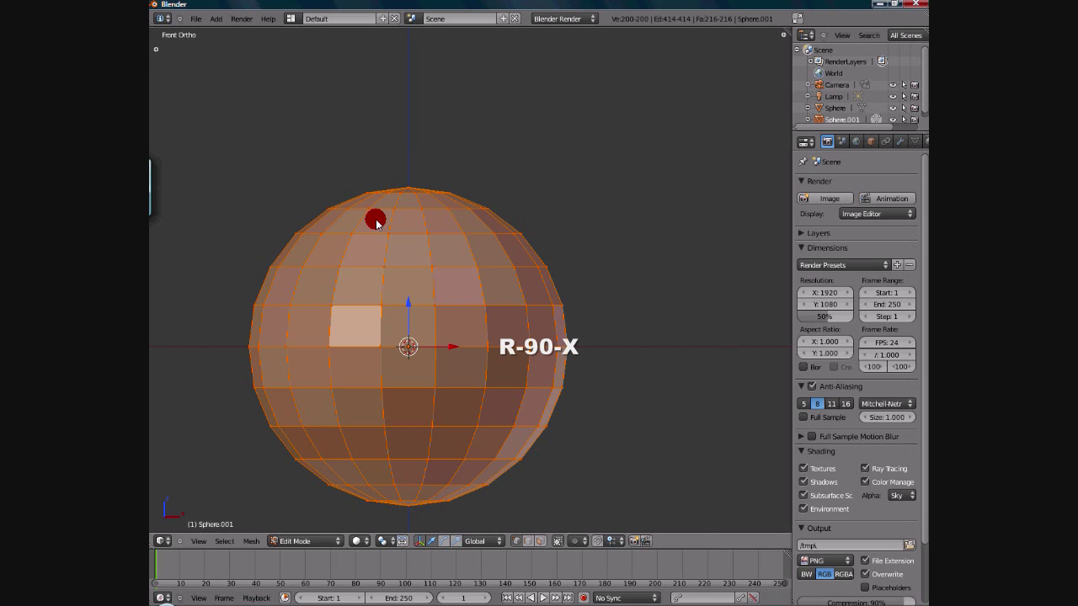
type("r90")
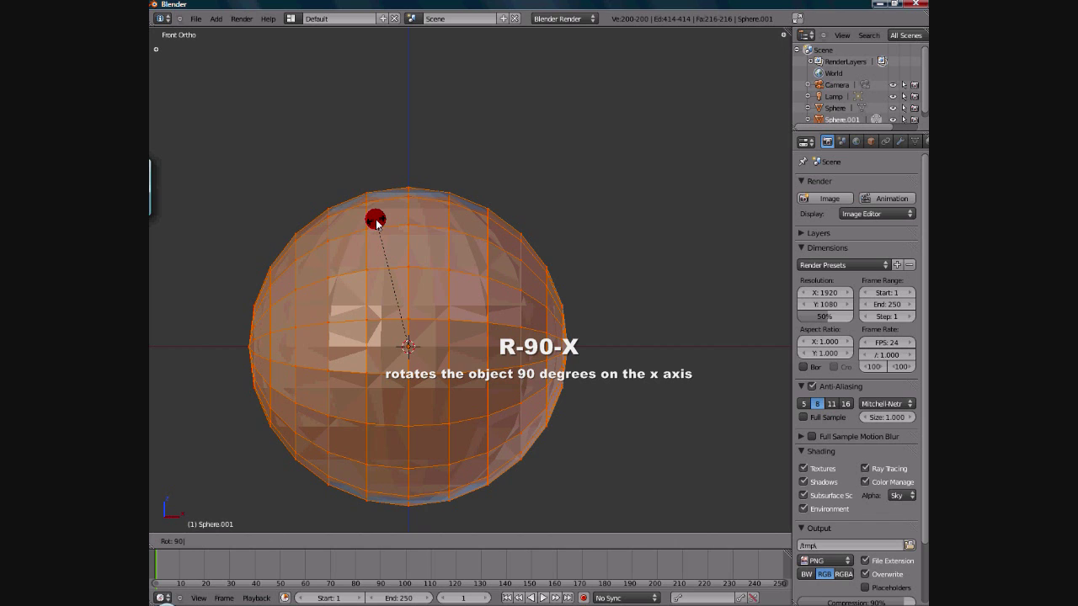
type("x")
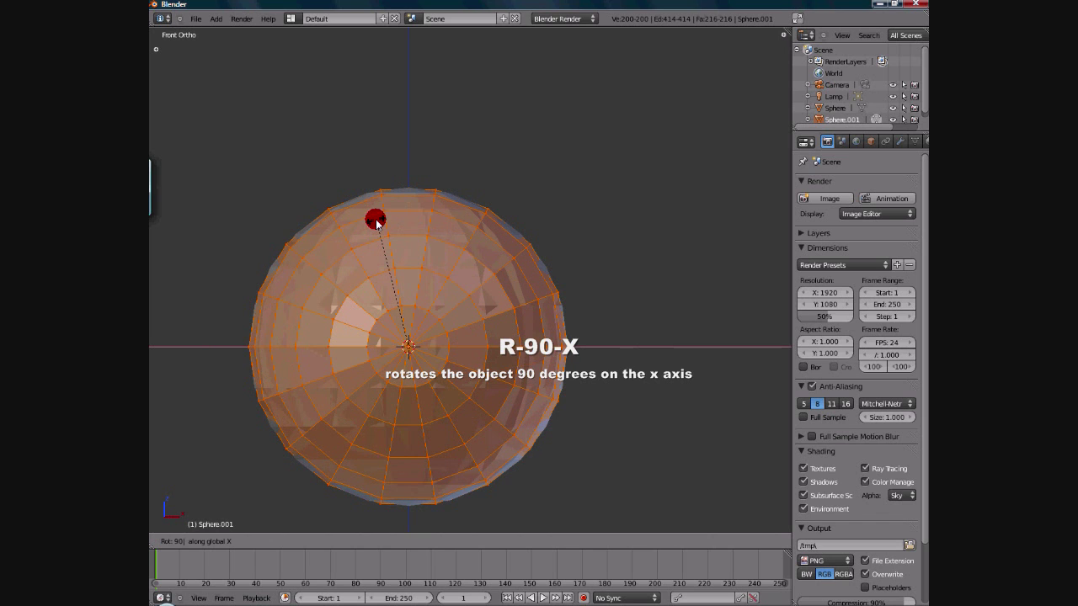
key("Return")
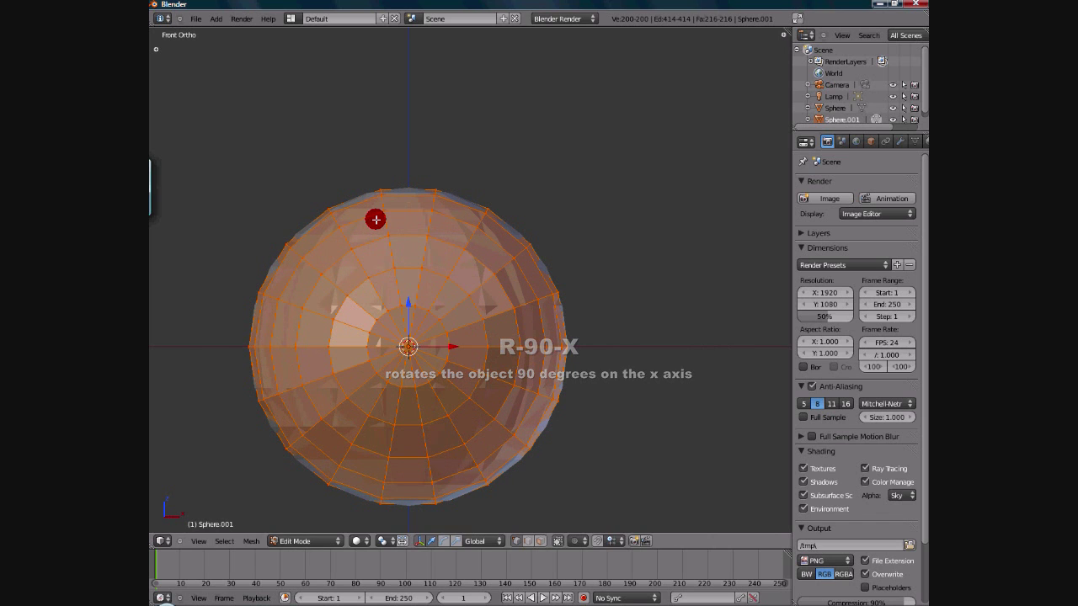
Examine along the outline how the rotated duplicate's faces overlap those of the original sphere
scroll(413, 328, "down", 4)
scroll(412, 326, "up", 5)
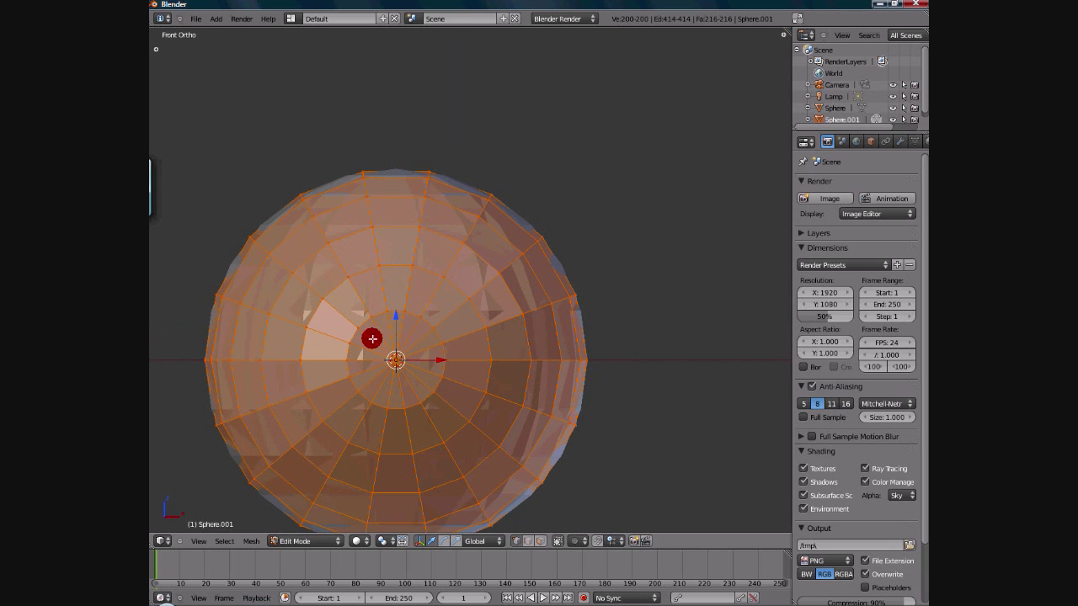
middle_click_drag(444, 355, 487, 302, "shift")
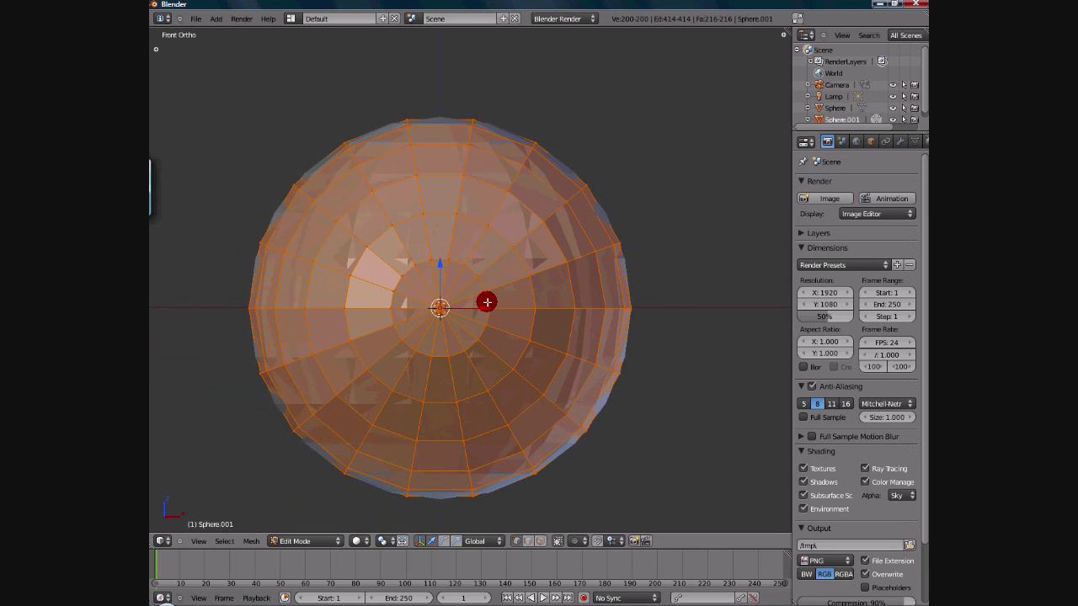
middle_click_drag(388, 315, 551, 278, "shift")
scroll(541, 282, "up", 4)
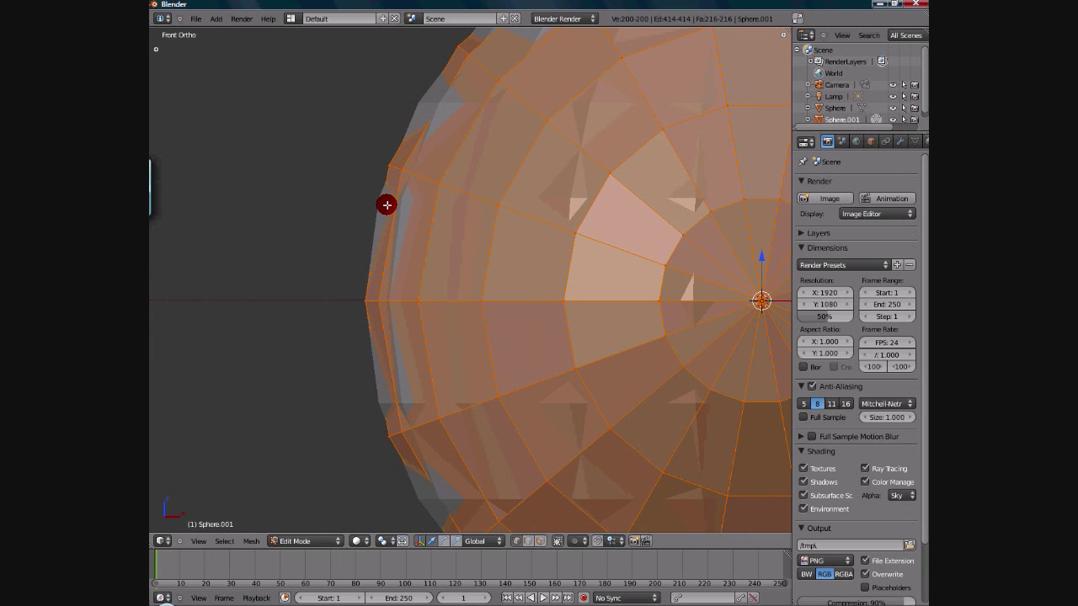
scroll(387, 205, "down", 2)
middle_click_drag(413, 218, 409, 250, "shift")
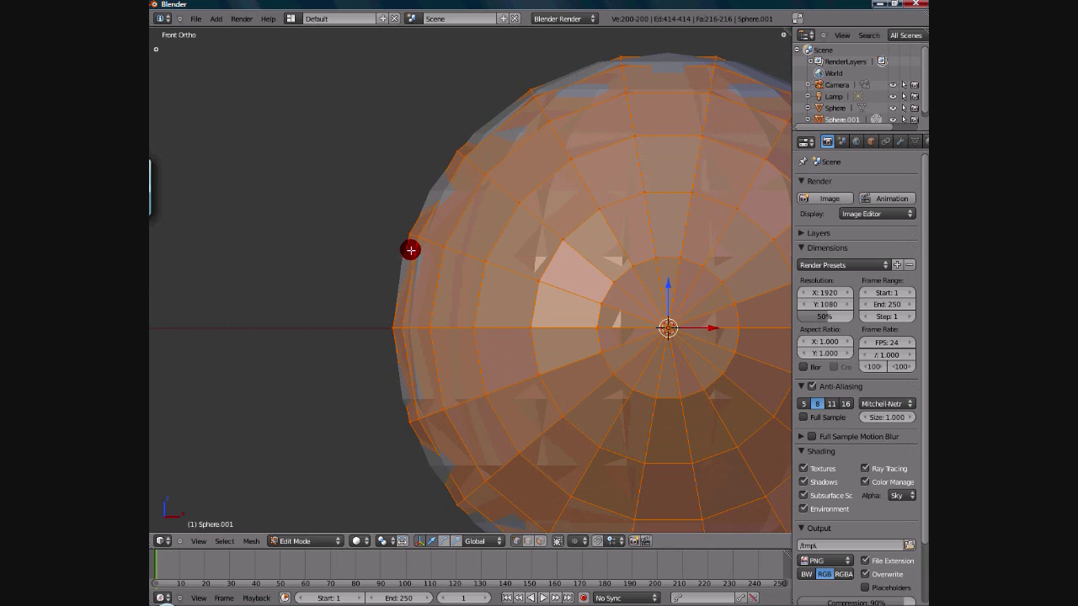
scroll(411, 250, "up", 4)
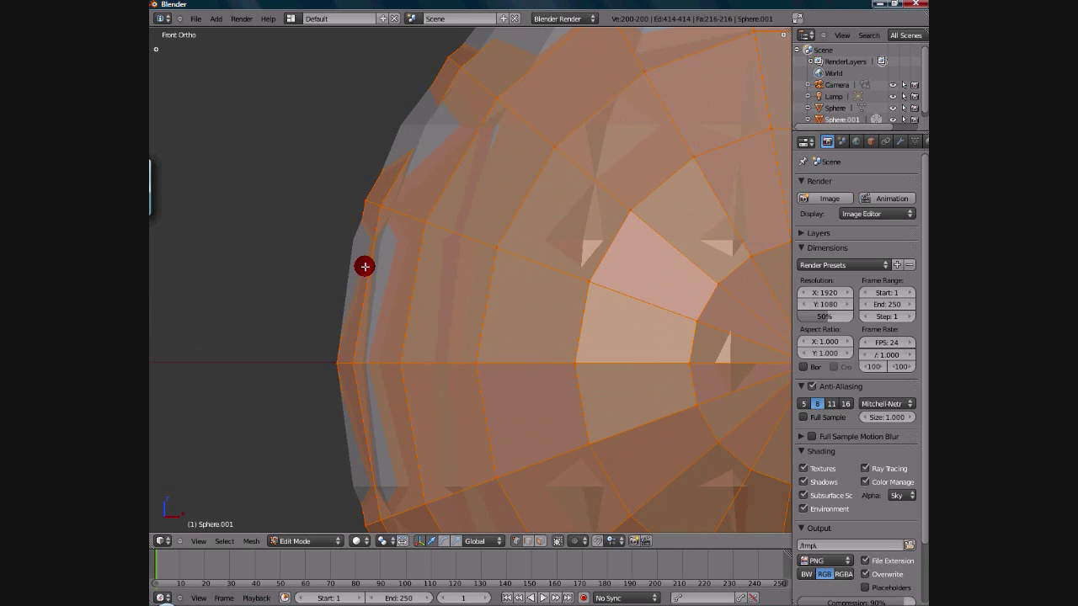
scroll(371, 267, "down", 3)
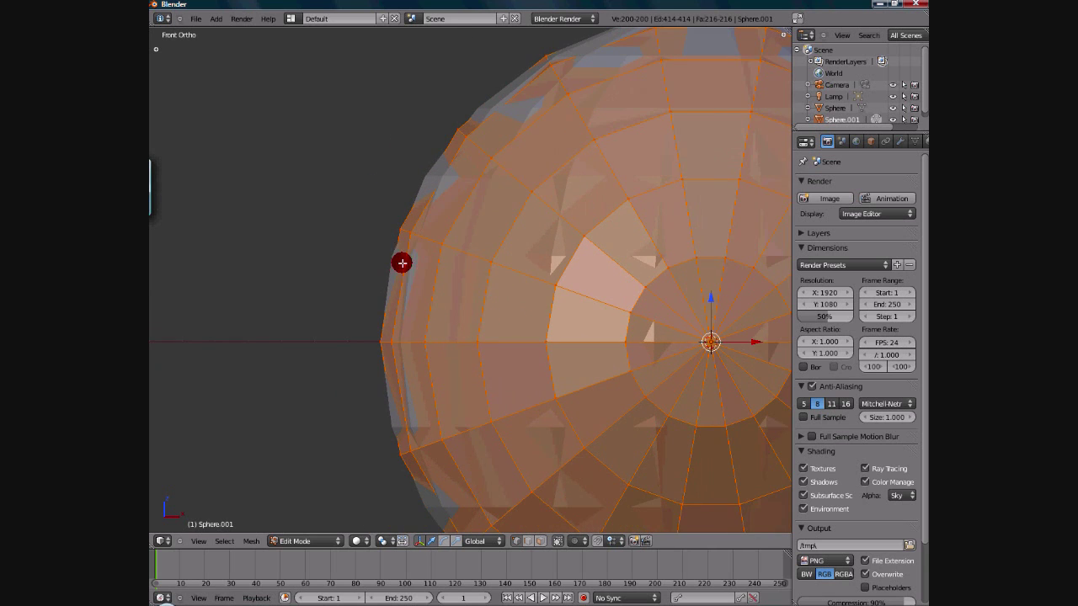
middle_click_drag(450, 267, 422, 270, "shift")
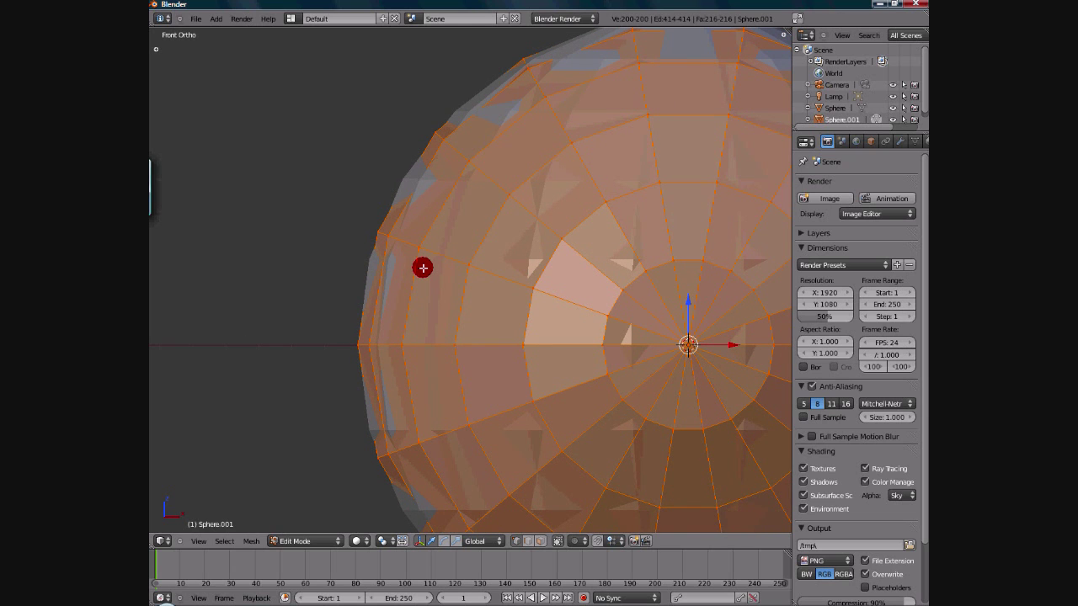
Switch the viewport to wireframe shading to show both overlapping spheres
scroll(423, 268, "up", 2)
scroll(423, 268, "down", 1)
key("z")
scroll(423, 268, "up", 1)
scroll(423, 268, "down", 3)
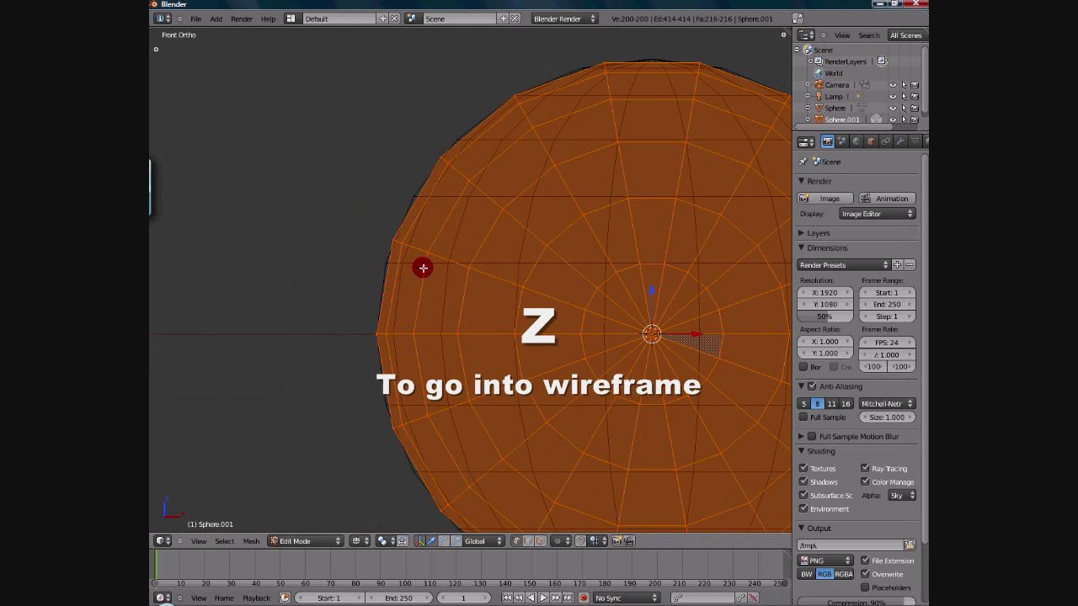
scroll(423, 267, "up", 1)
Scale the rotated sphere's entire mesh up uniformly to about 1.02, just outside the original, and leave Edit Mode
key("s")
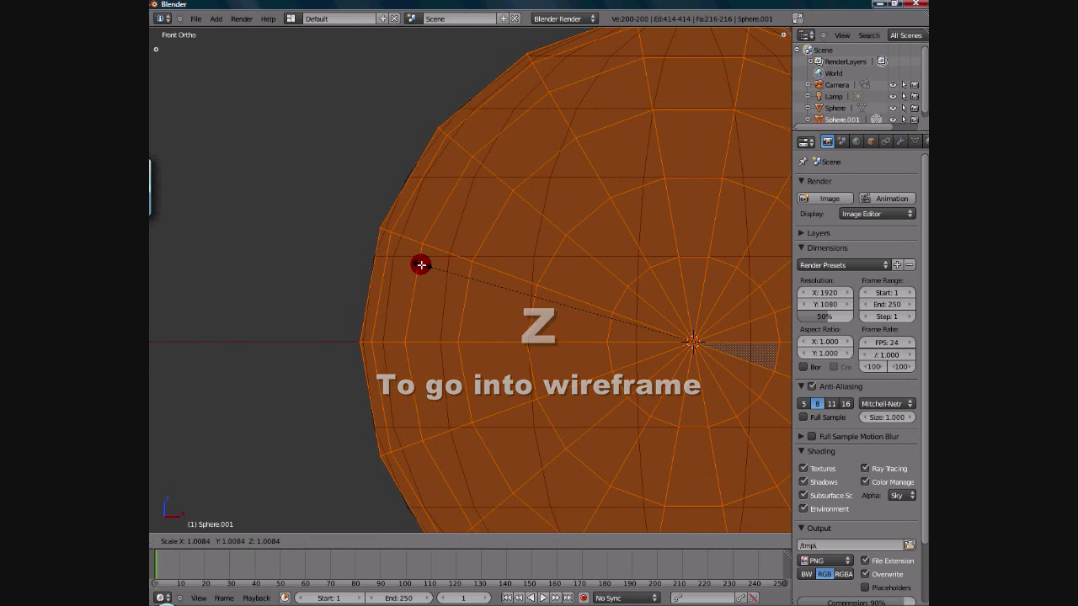
right_click(419, 266)
scroll(419, 266, "down", 2)
key("s")
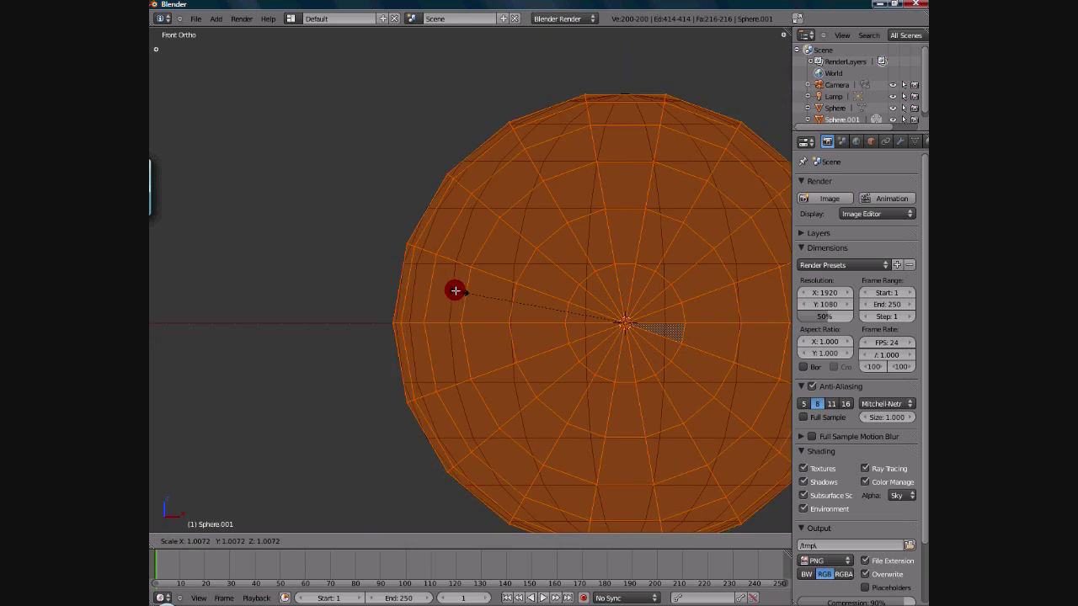
right_click(449, 288)
scroll(447, 286, "up", 3)
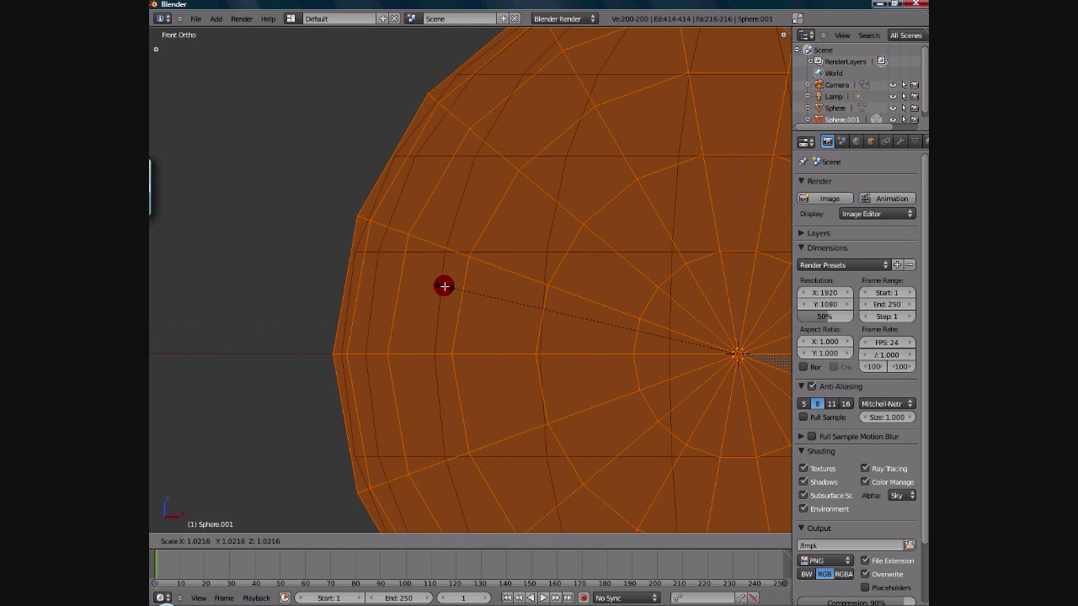
key("Tab")
scroll(444, 287, "down", 3)
scroll(478, 287, "down", 2)
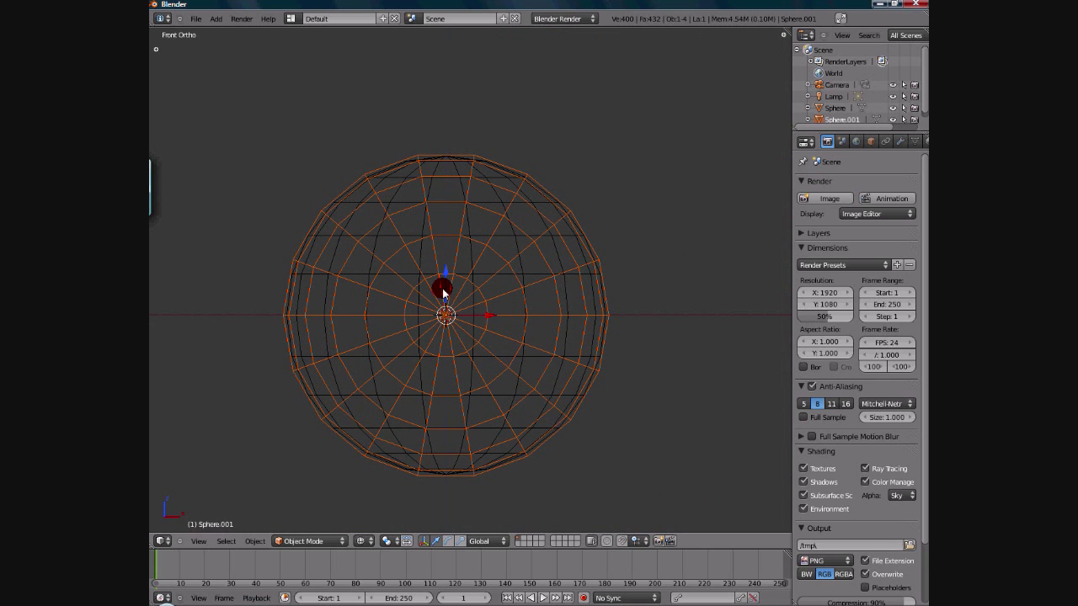
Deselect all vertices of the enlarged sphere in Edit Mode and return the viewport to solid shading
key("Tab")
key("a")
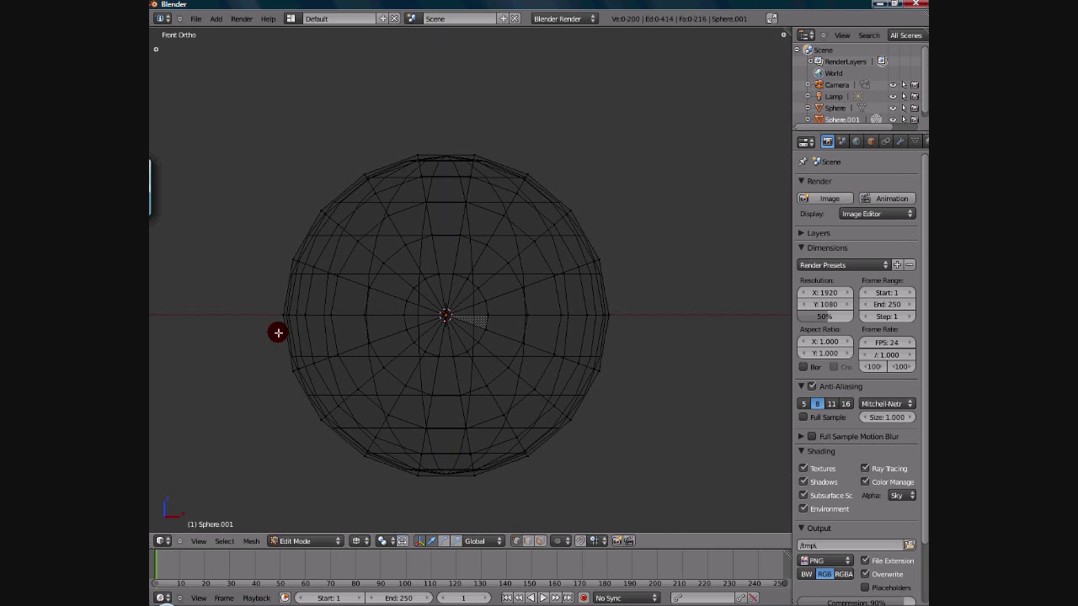
key("Tab")
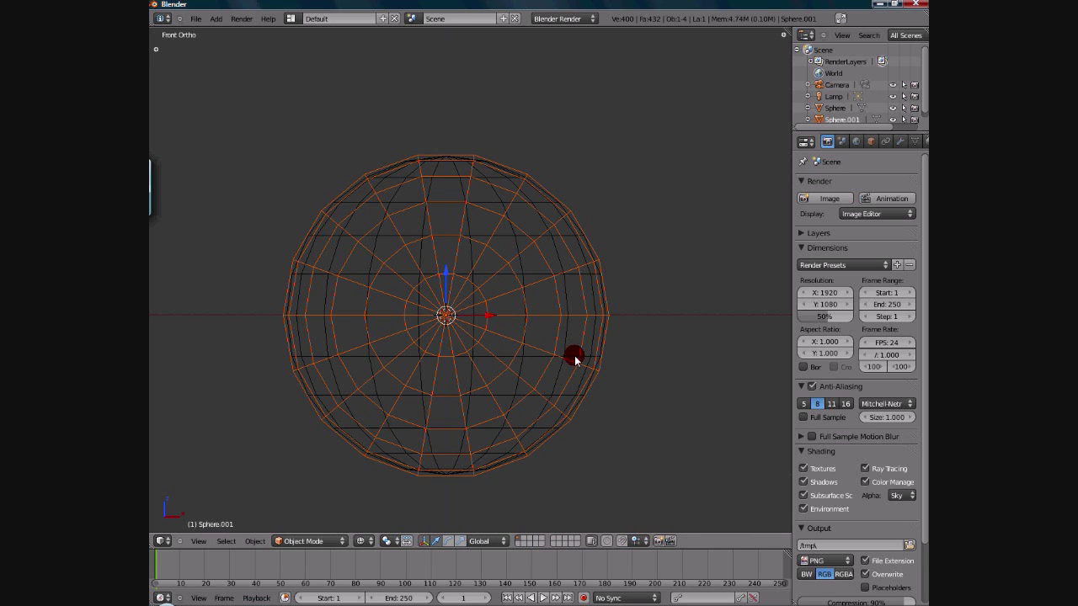
key("Tab")
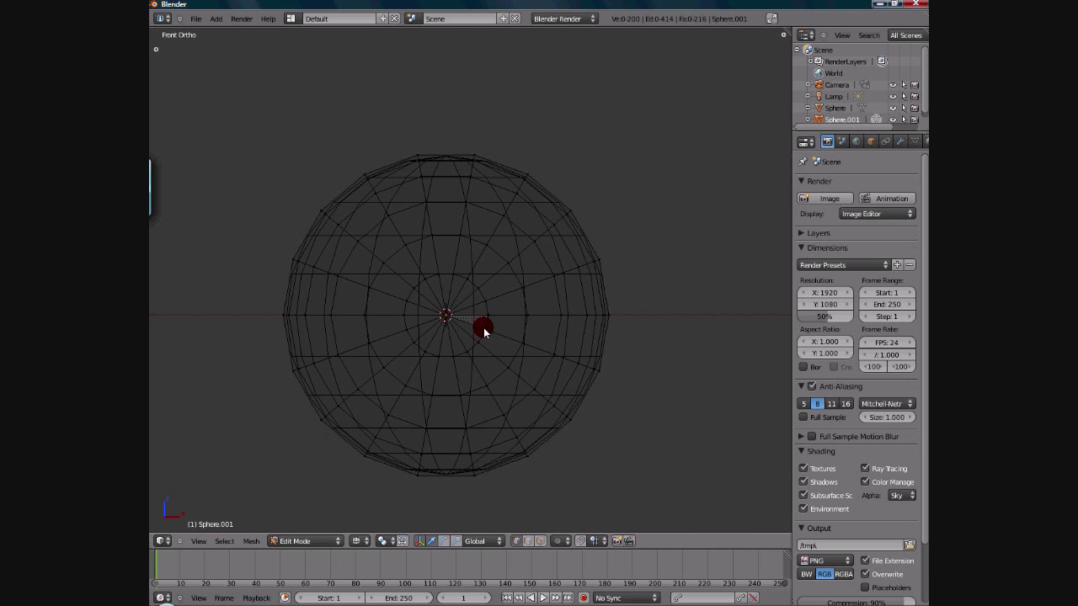
key("z")
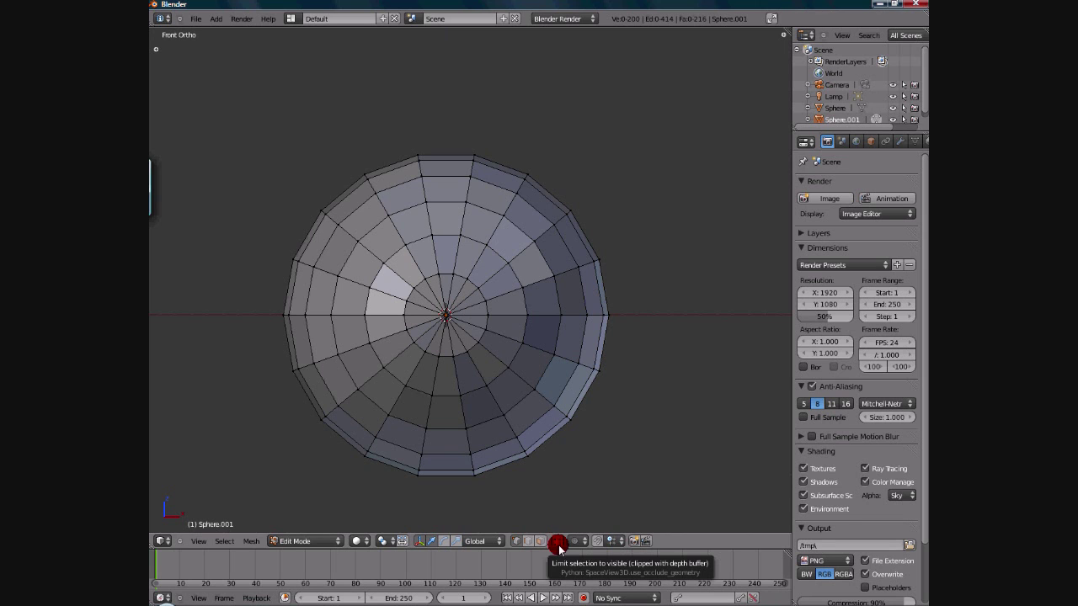
scroll(548, 455, "up", 2)
scroll(547, 433, "down", 3)
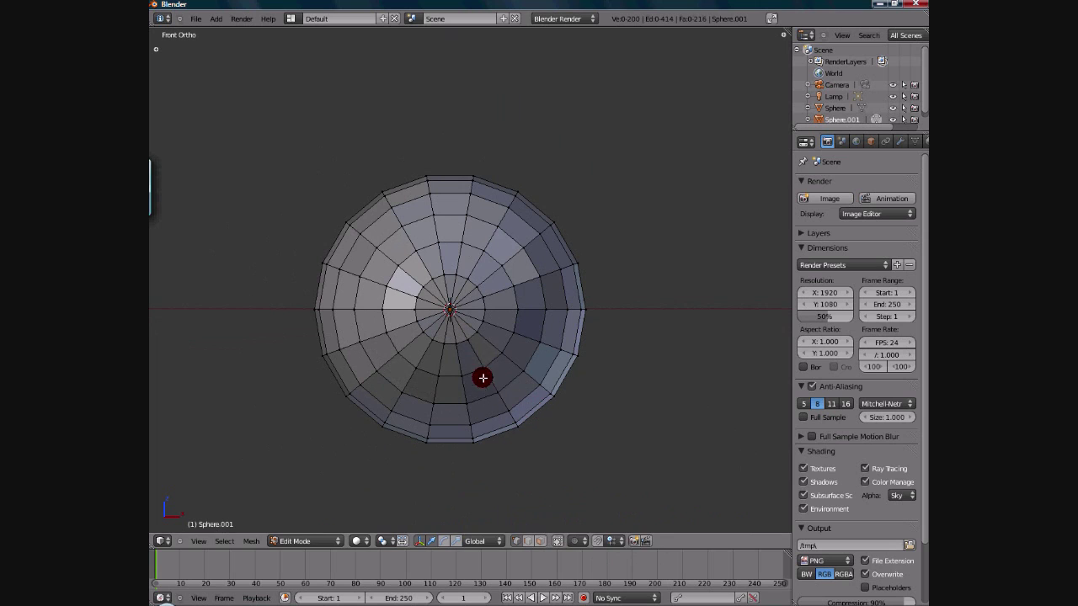
Border-select every vertex of the enlarged sphere below its horizontal centre line and delete those vertices
right_click(498, 385)
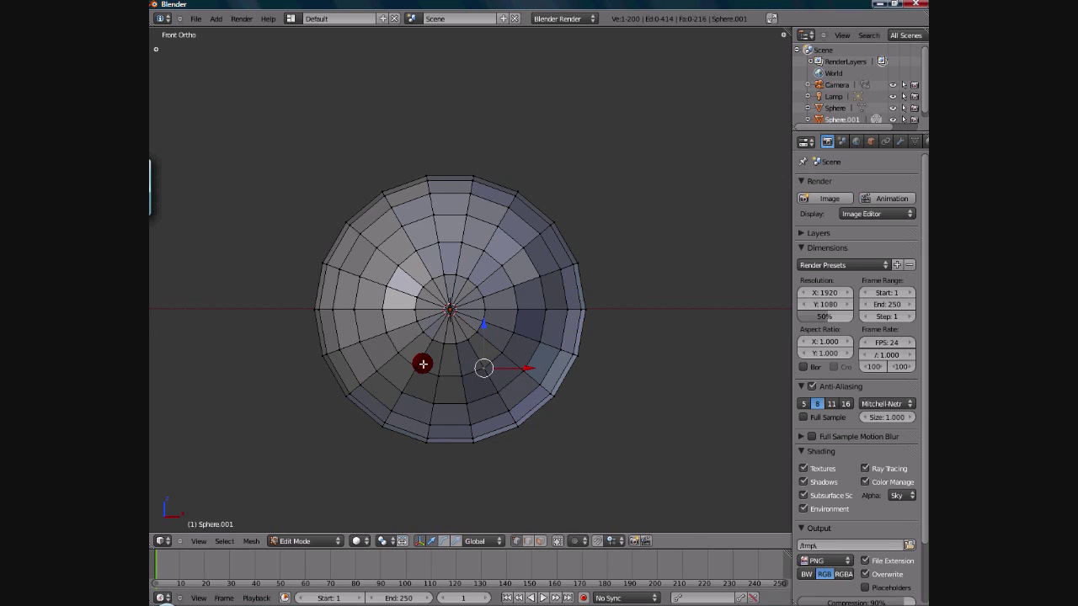
left_click(440, 348)
left_click(338, 332)
key("b")
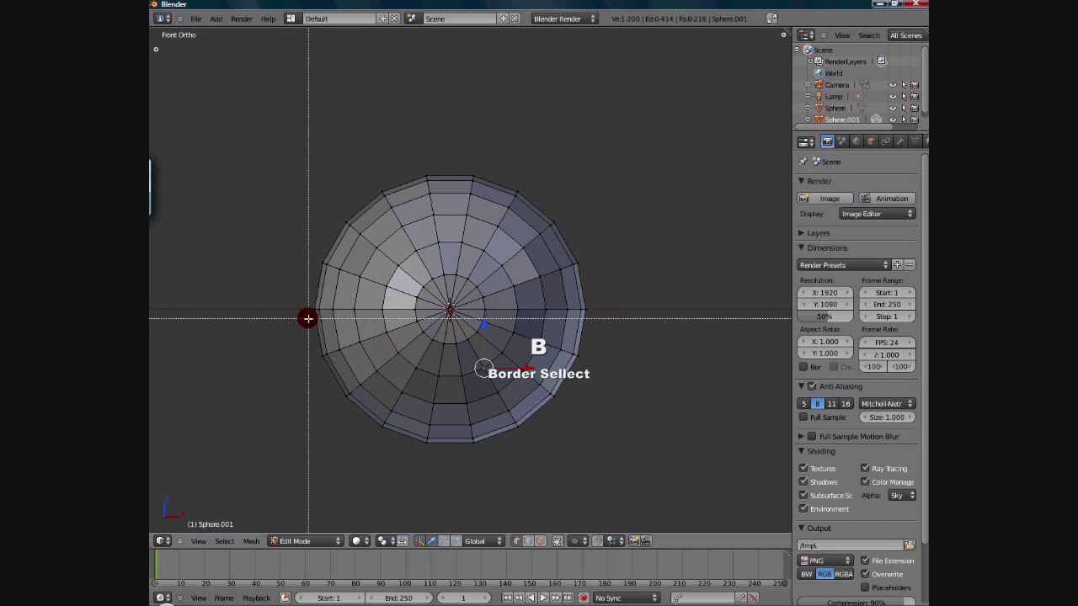
left_click_drag(308, 318, 629, 484)
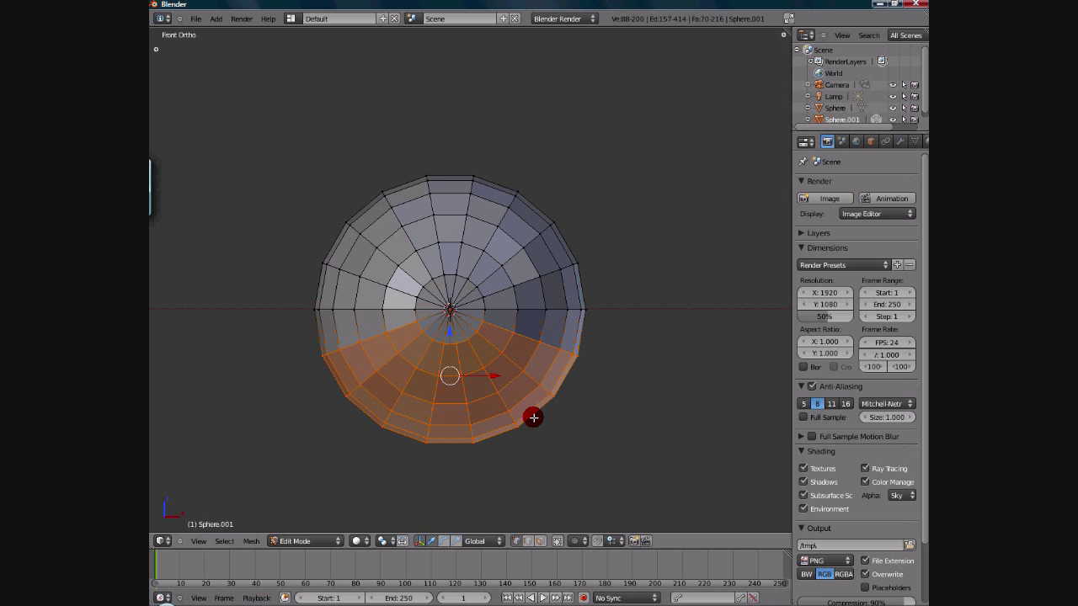
key("x")
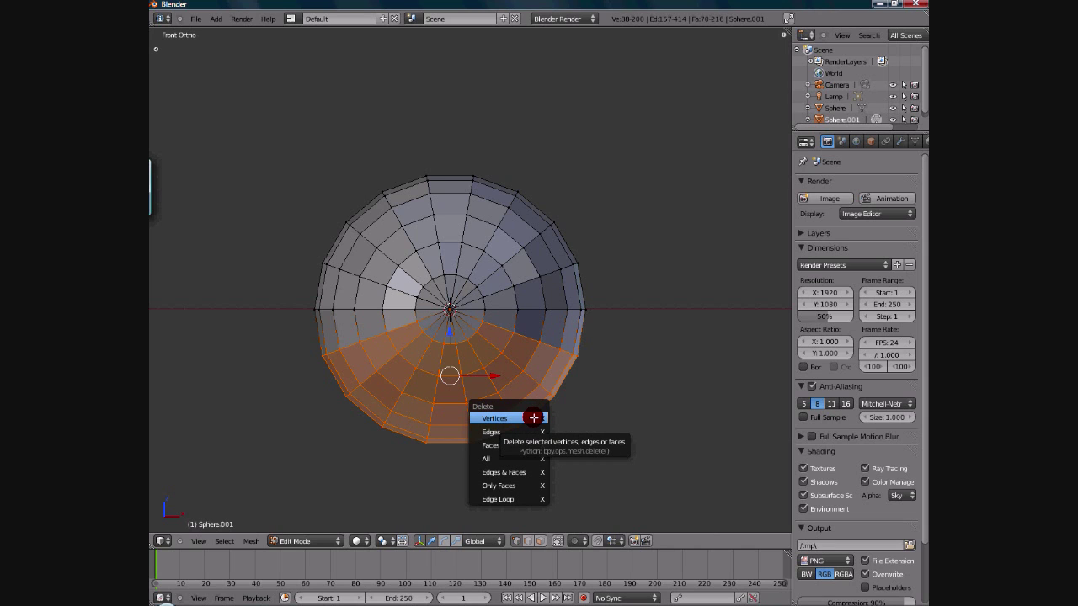
left_click(534, 418)
Inspect the remaining upper half shell over the original sphere from an angle and from the front, ending in Object Mode
scroll(534, 417, "down", 1)
scroll(468, 338, "up", 3)
scroll(464, 339, "down", 1)
scroll(464, 340, "up", 3)
middle_click_drag(464, 339, 410, 390)
key("Tab")
scroll(429, 356, "down", 3)
scroll(429, 357, "down", 4)
scroll(410, 390, "up", 4)
key("Tab")
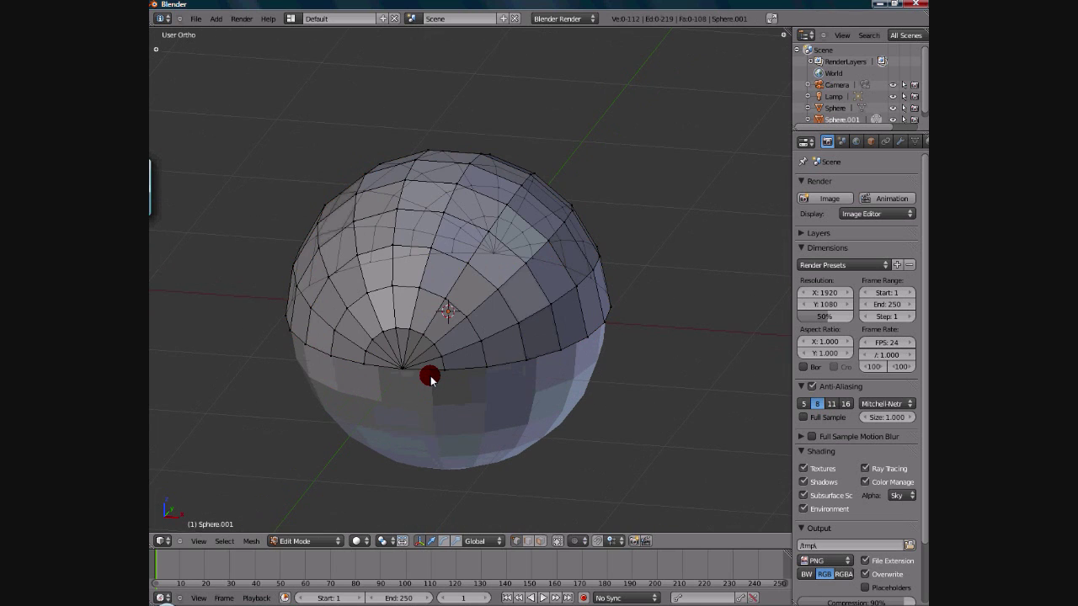
key("KP_1")
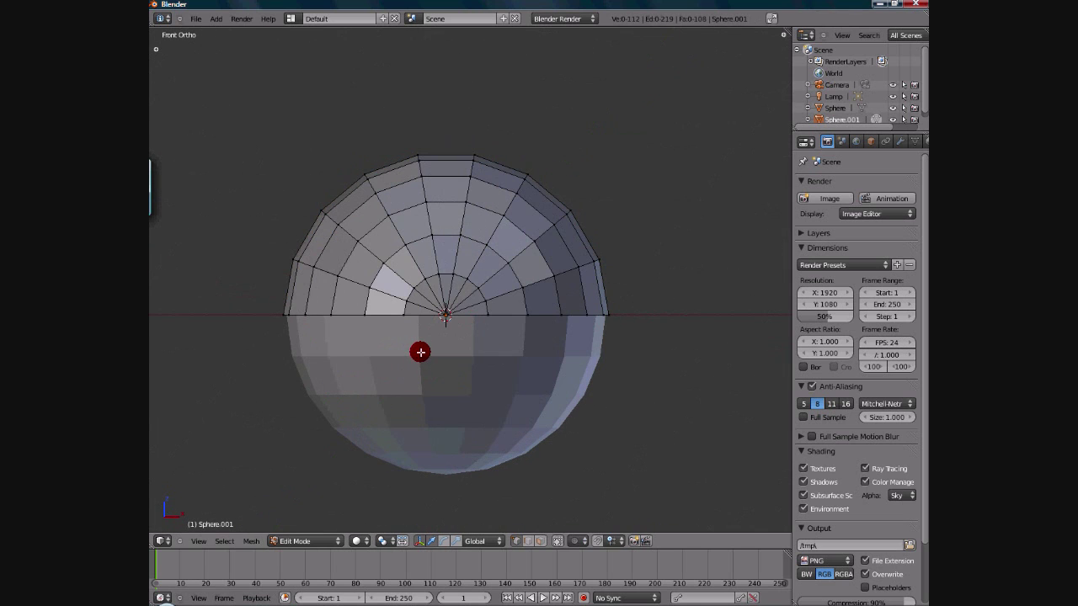
scroll(421, 350, "up", 2)
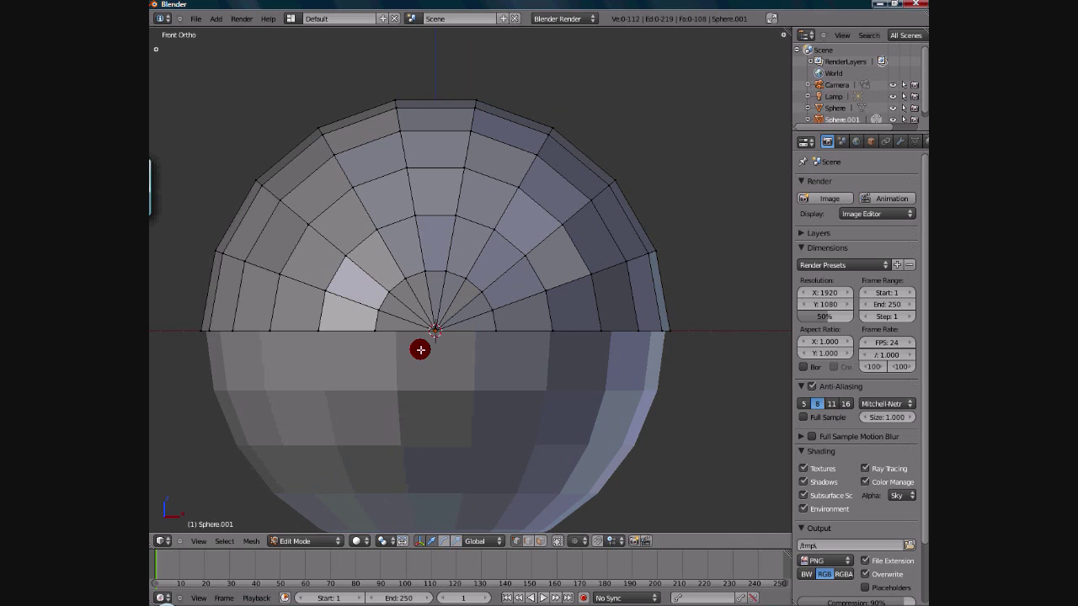
key("Tab")
scroll(420, 342, "down", 2)
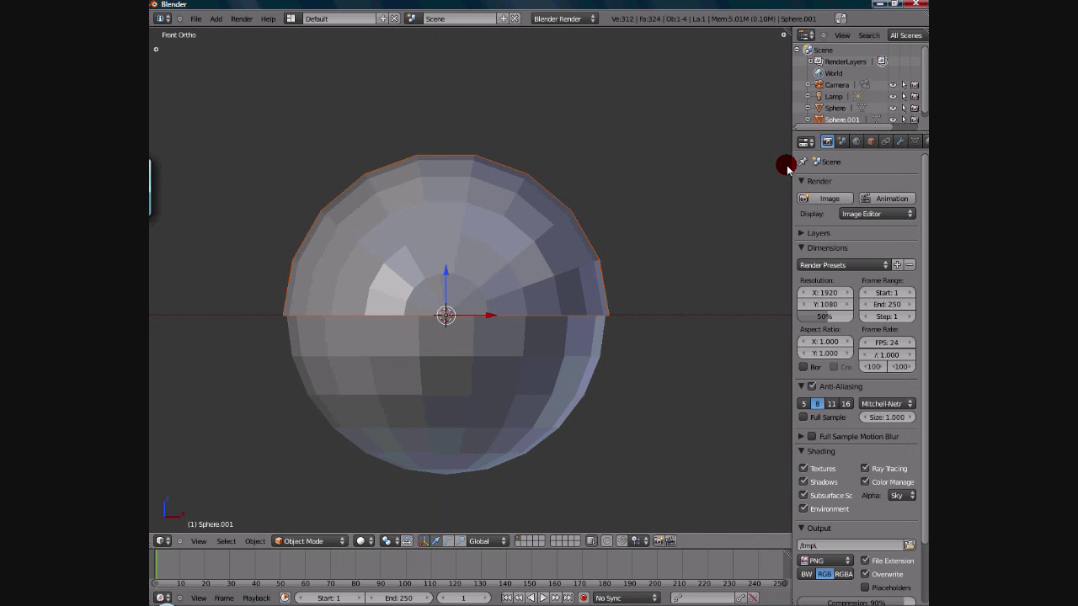
Widen the properties editor slightly and add a Mirror modifier to the upper half shell
left_click_drag(792, 162, 787, 164)
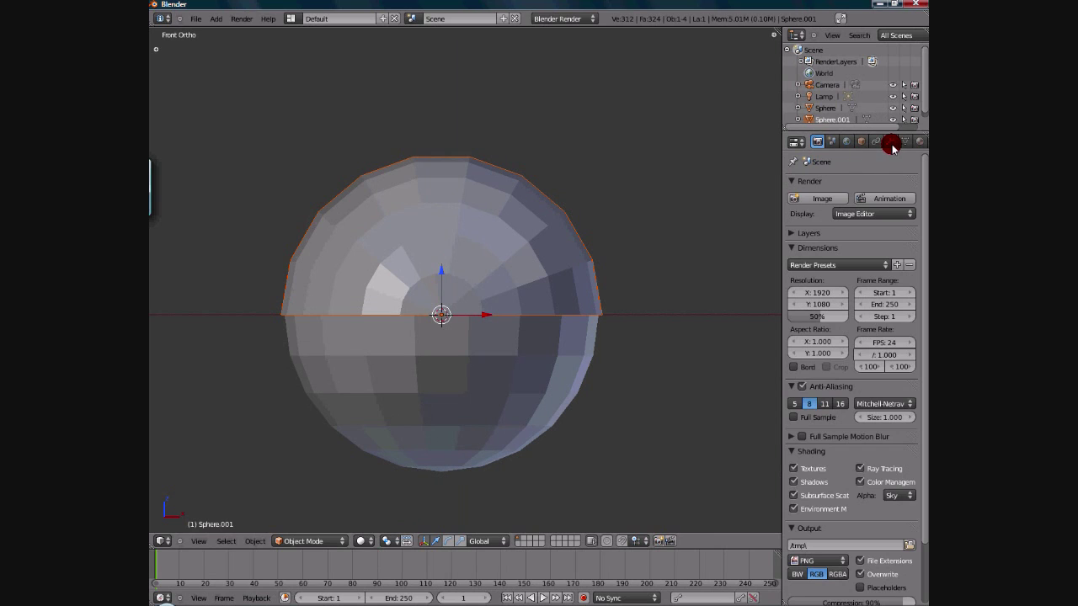
left_click(891, 143)
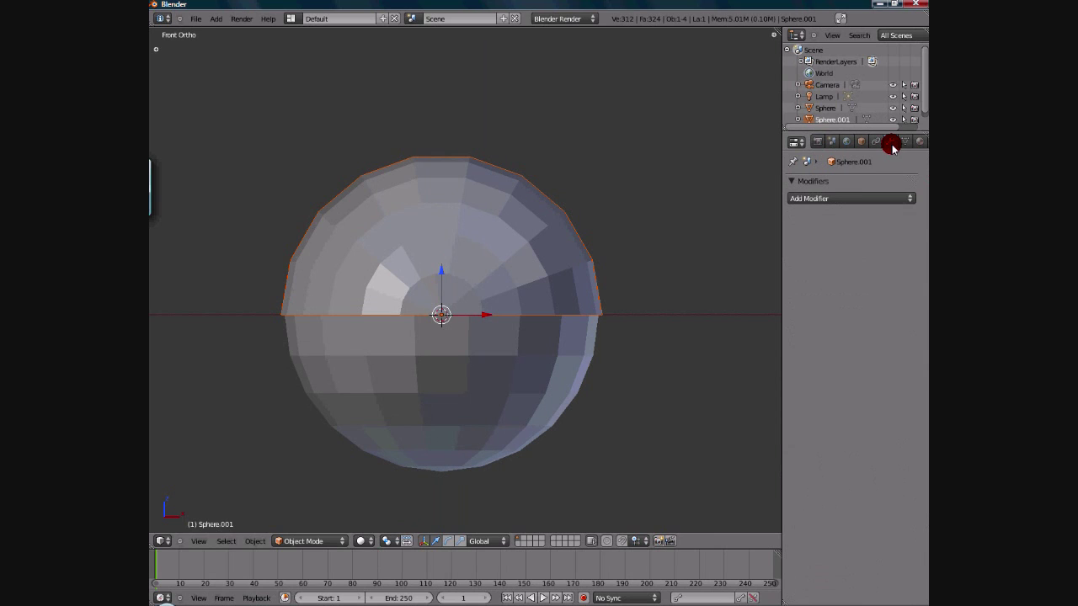
left_click(816, 199)
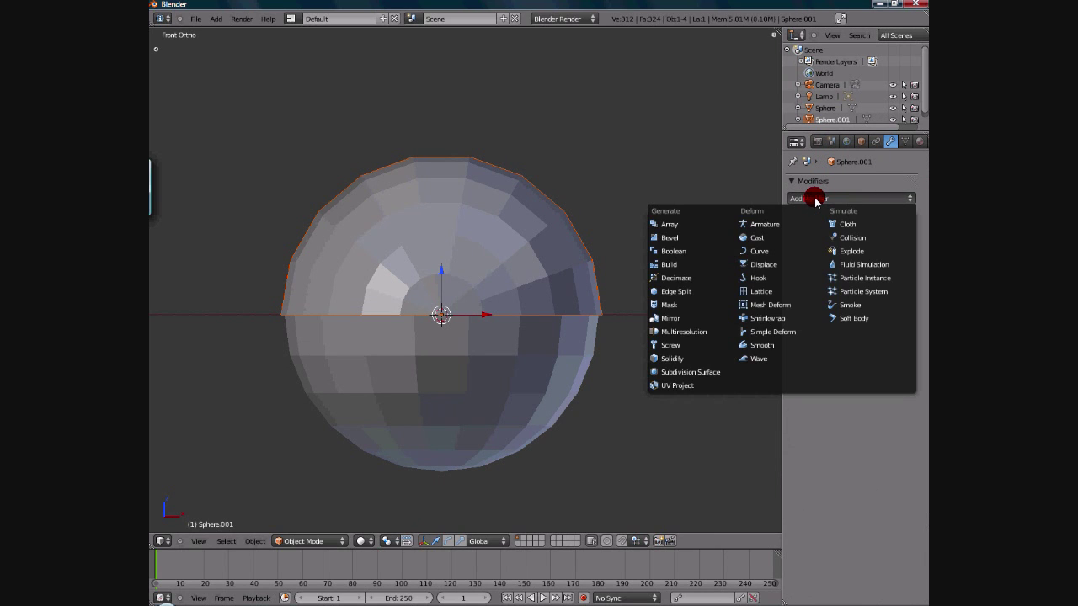
left_click(805, 200)
left_click(811, 203)
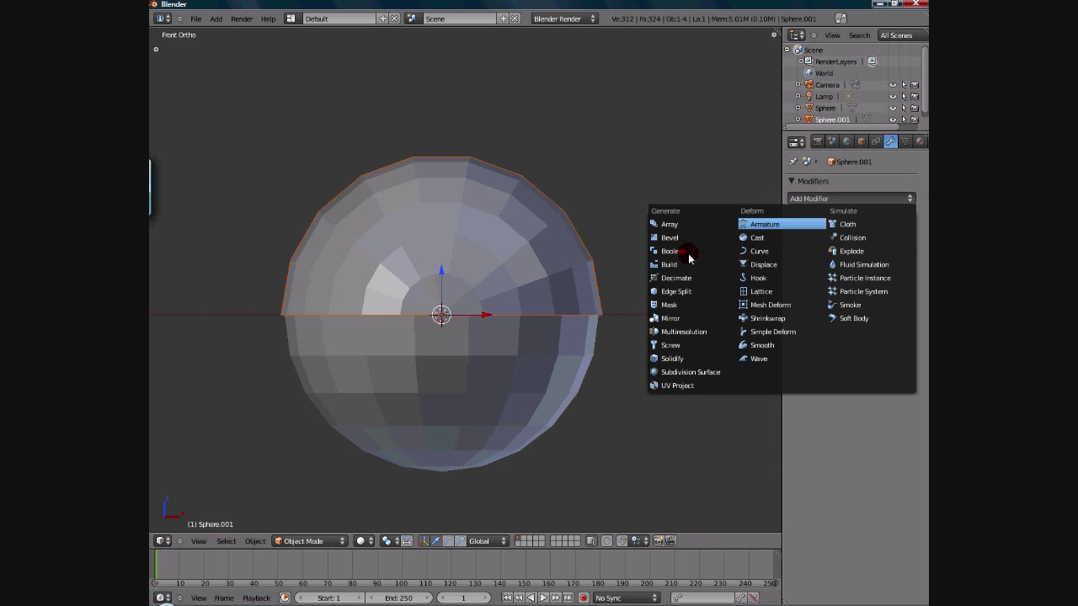
left_click(676, 319)
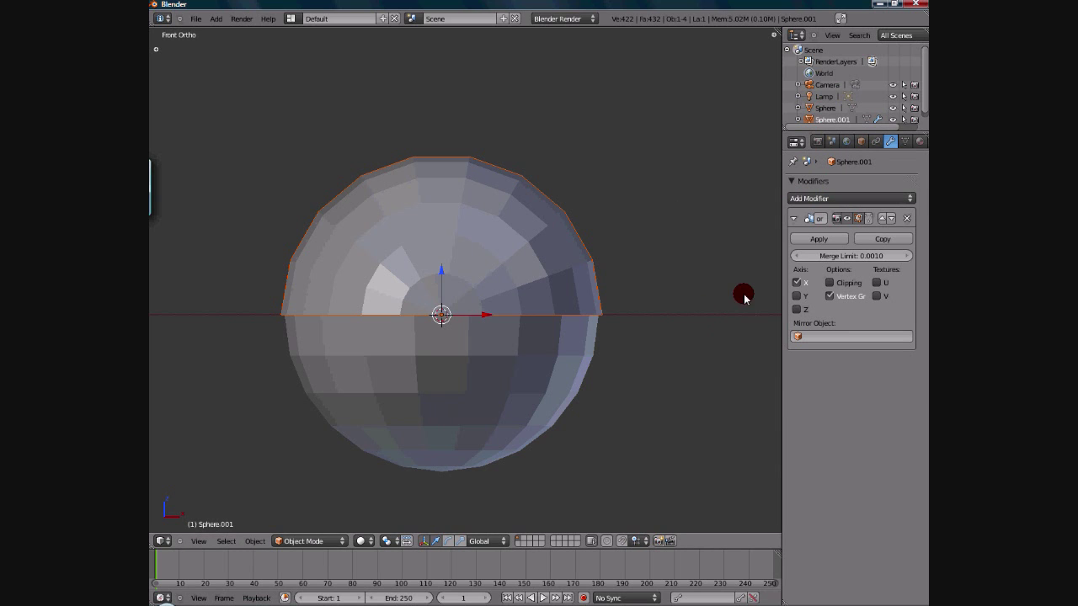
Set the Mirror modifier to the Z axis only and raise all shell vertices slightly along Z to open a gap at the equator
left_click(797, 309)
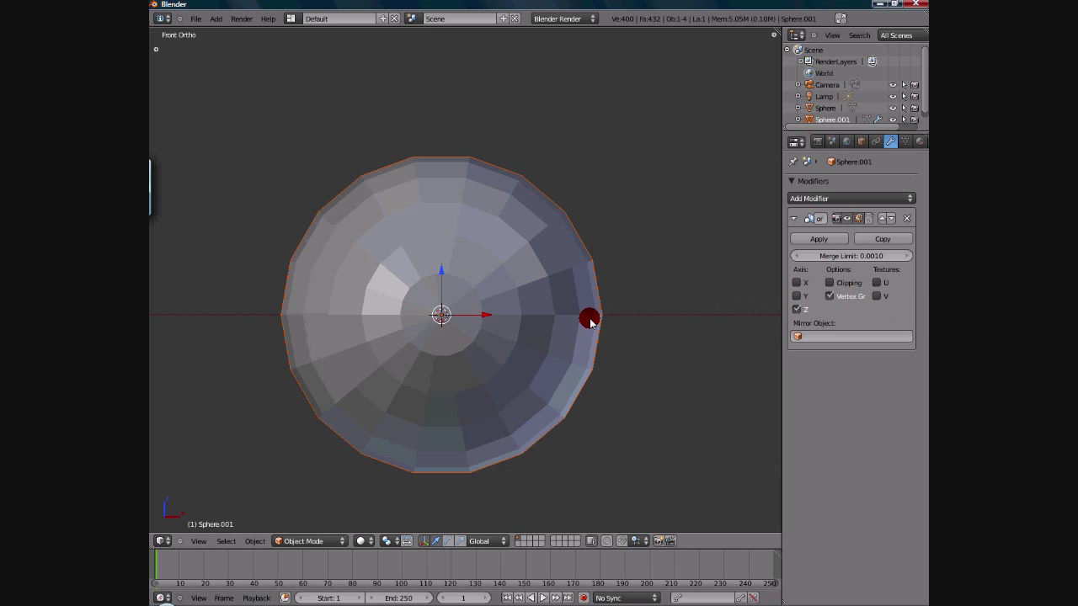
key("Tab")
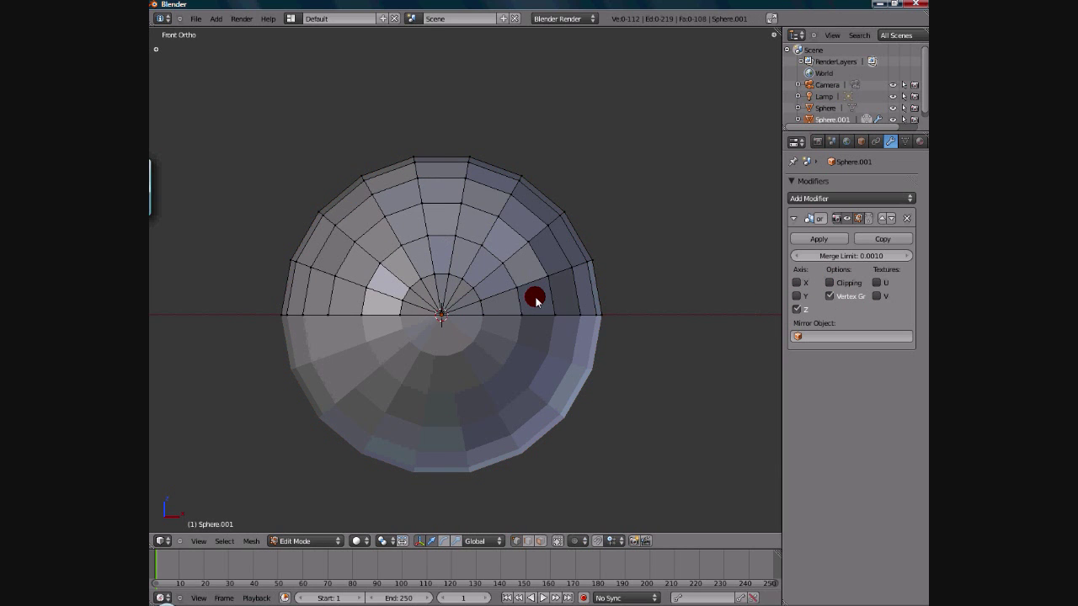
scroll(535, 300, "up", 3)
scroll(535, 300, "down", 1)
key("a")
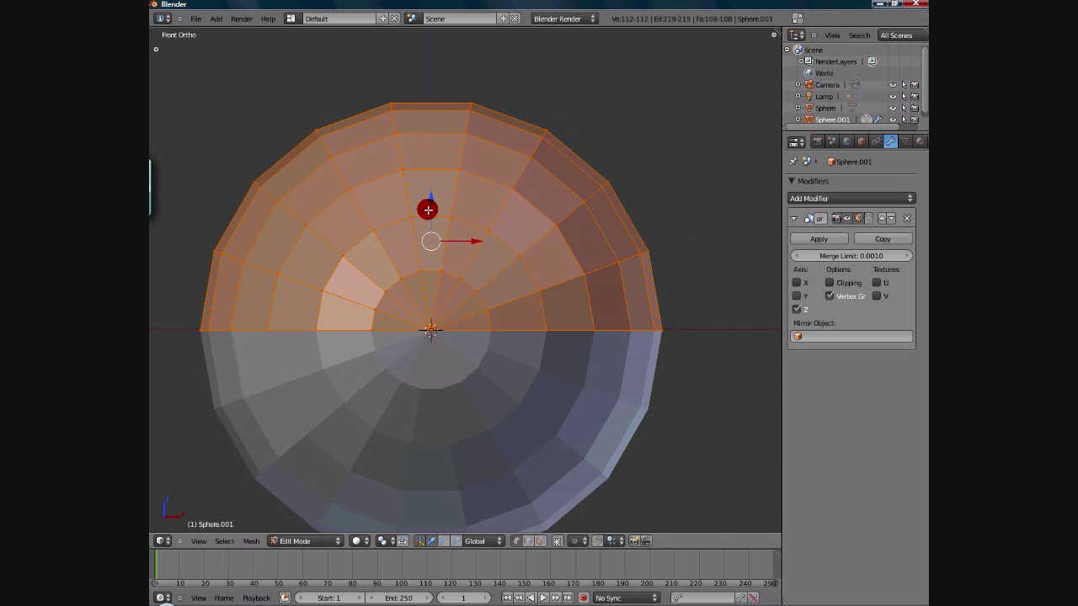
left_click_drag(432, 198, 431, 179)
key("Tab")
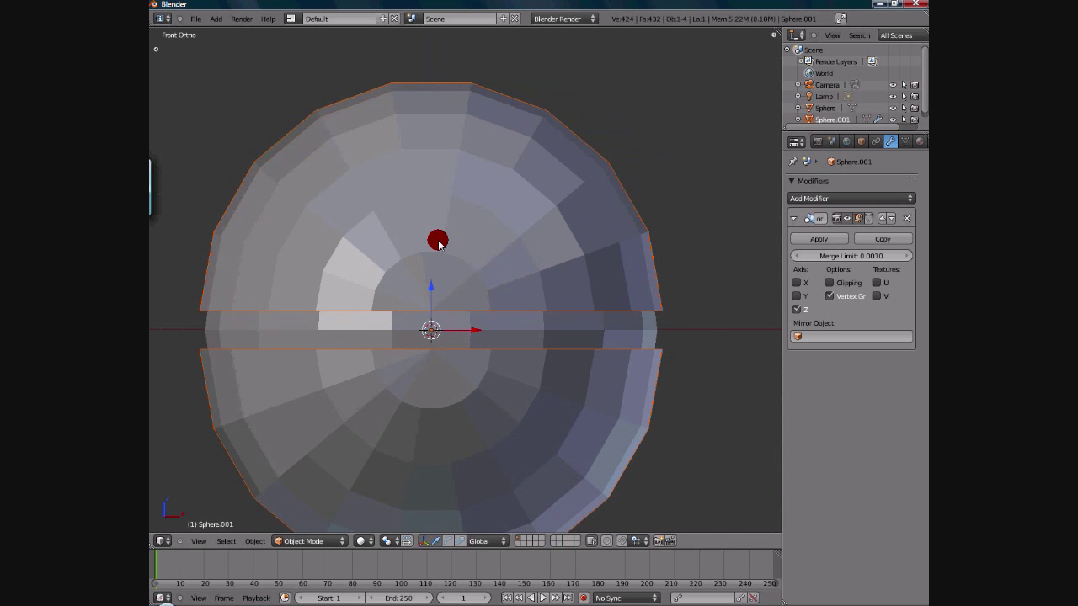
scroll(438, 243, "down", 4)
scroll(438, 246, "up", 6)
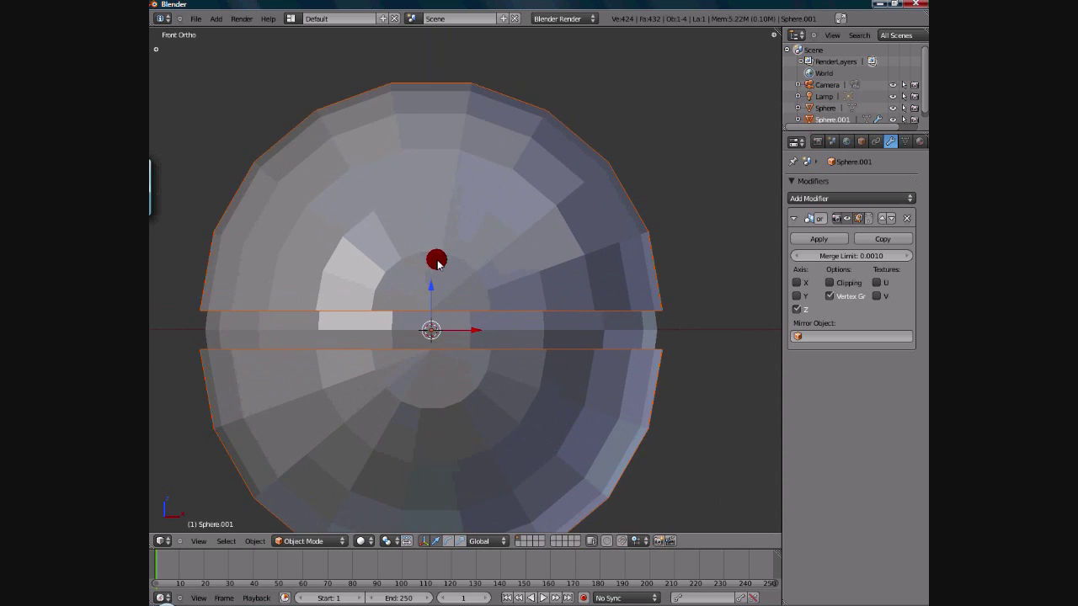
Delete the front pole vertex at the upper shell's lower rim in Edit Mode to open a round hole for the button
key("Tab")
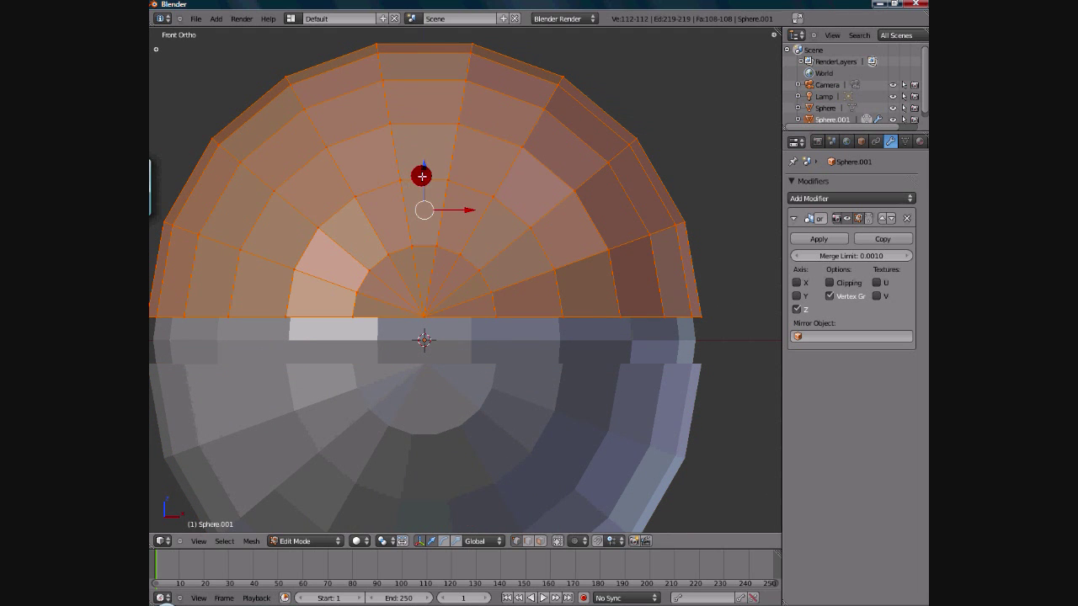
key("Tab")
scroll(423, 187, "down", 2)
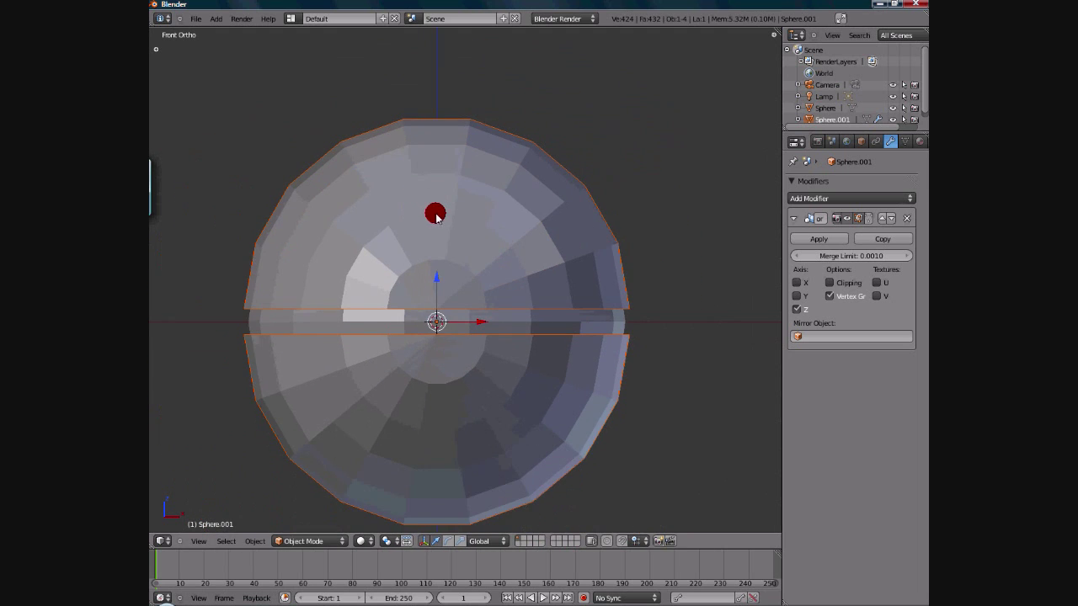
middle_click_drag(435, 211, 458, 216)
key("Tab")
scroll(510, 322, "up", 3)
scroll(511, 322, "down", 2)
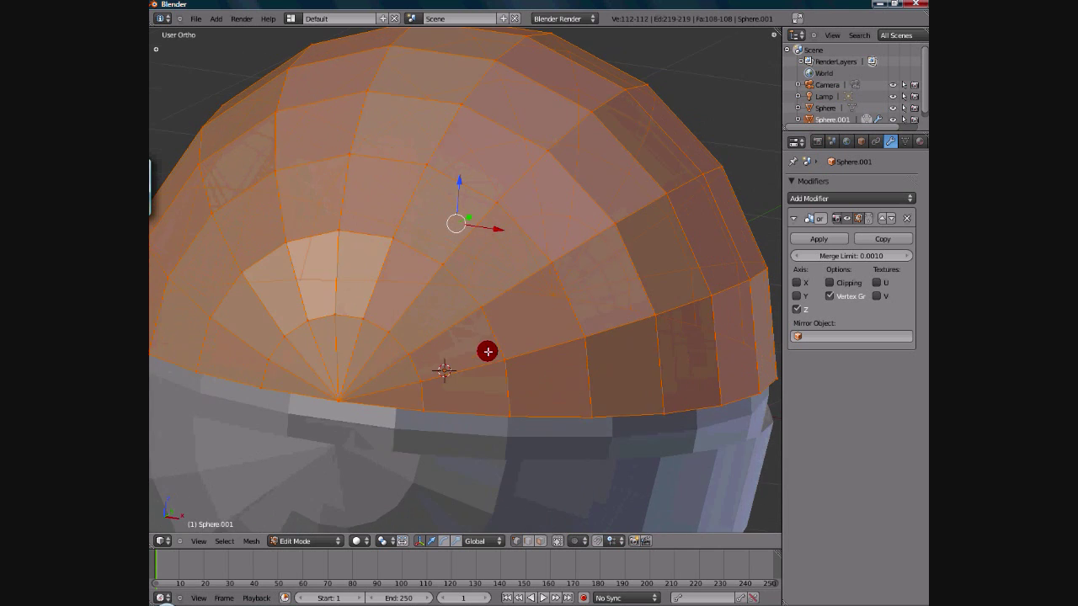
scroll(464, 363, "down", 3)
scroll(502, 336, "up", 4)
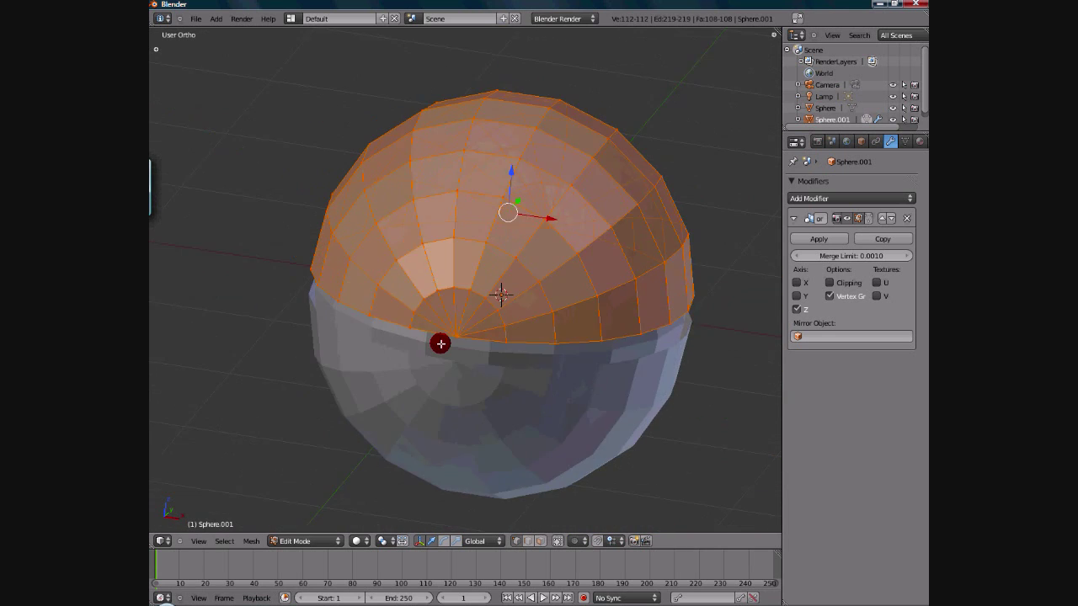
right_click(413, 342)
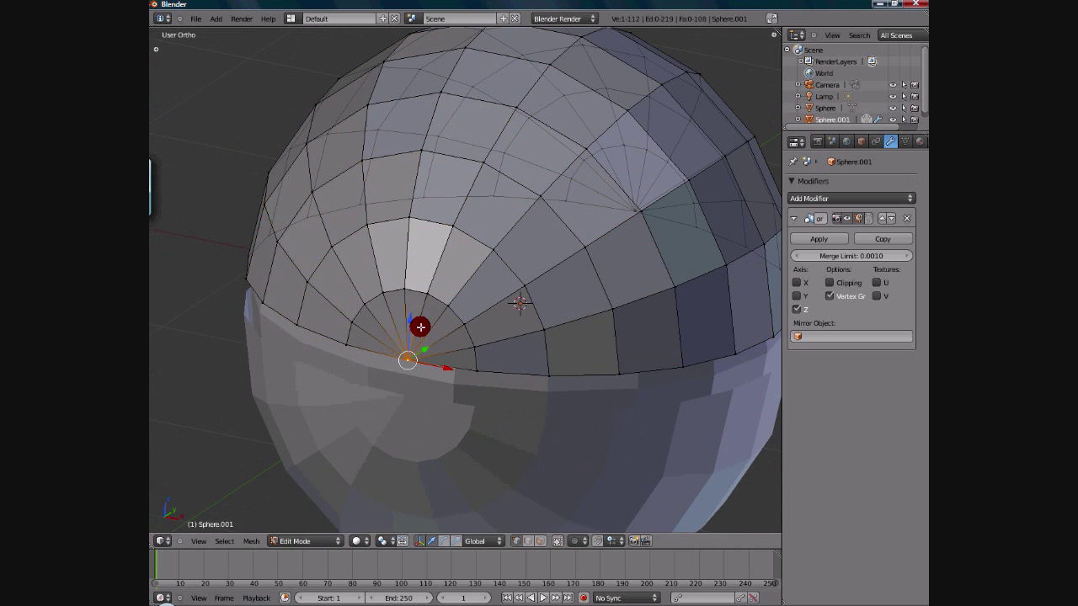
key("x")
left_click(420, 327)
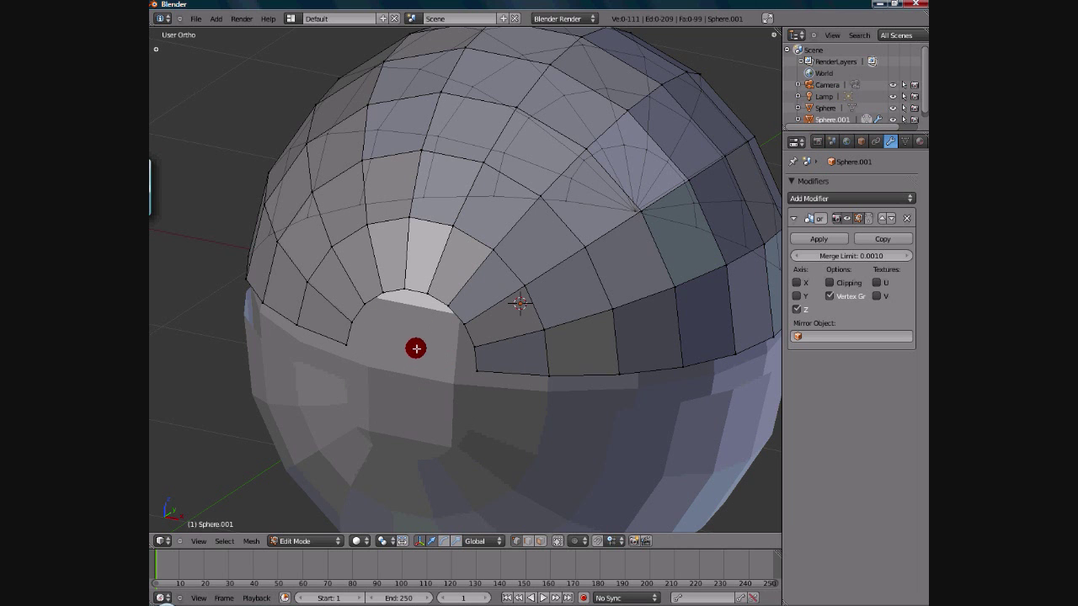
Return to Object Mode and inspect the round opening and equator gap of the shell from an angle and from the front
scroll(474, 370, "down", 4)
middle_click_drag(475, 371, 472, 311)
scroll(437, 365, "up", 3)
key("Tab")
scroll(380, 362, "down", 2)
scroll(446, 372, "up", 2)
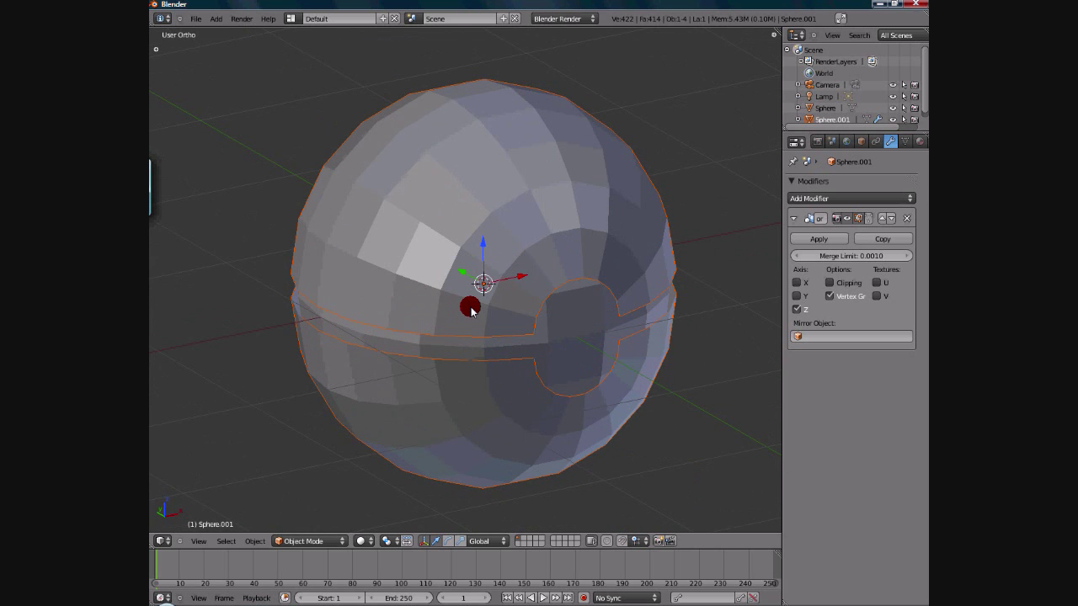
key("KP_1")
middle_click_drag(470, 308, 350, 268, "shift")
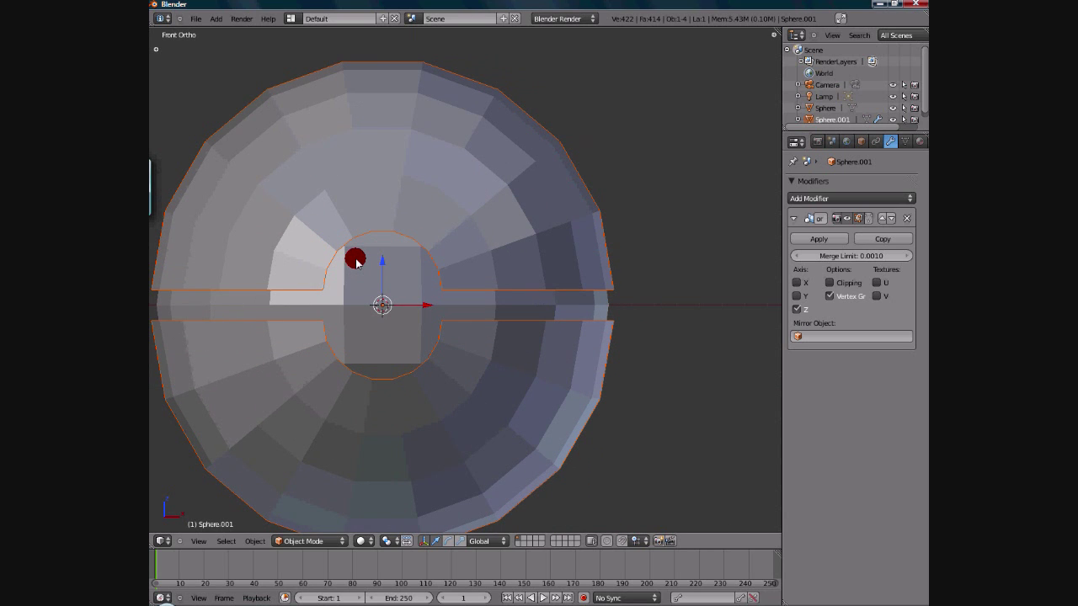
Select the original inner sphere through the opening, keeping it in place, and view it close up from an angle
right_click_drag(361, 284, 416, 275)
key("Escape")
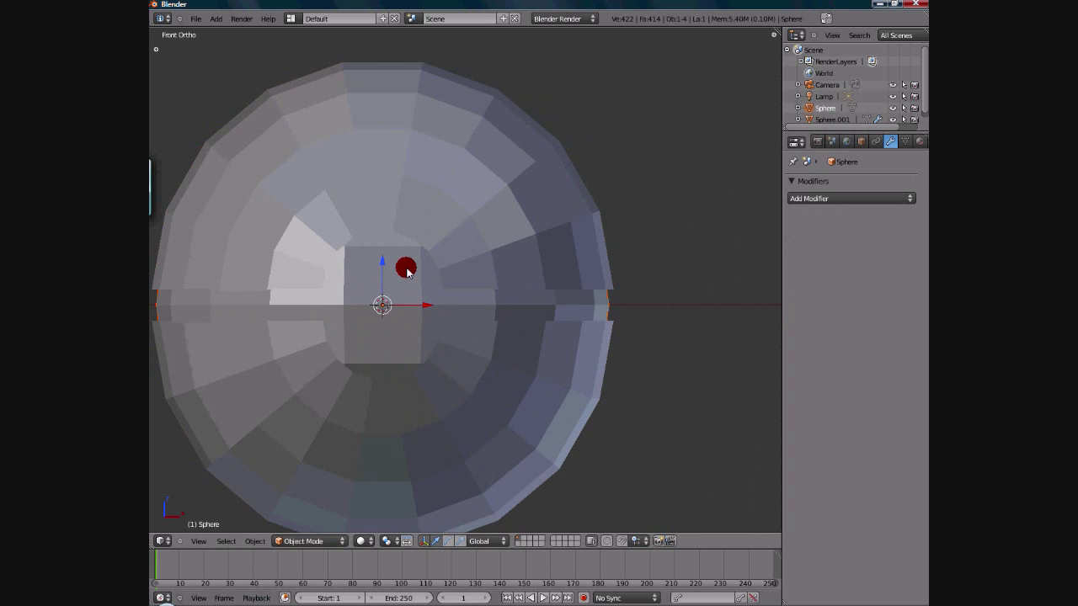
mouse_move(394, 276)
right_mouse_down()
mouse_move(446, 284)
mouse_move(414, 279)
right_mouse_up()
right_click(420, 274)
right_click(426, 289)
scroll(425, 292, "down", 3)
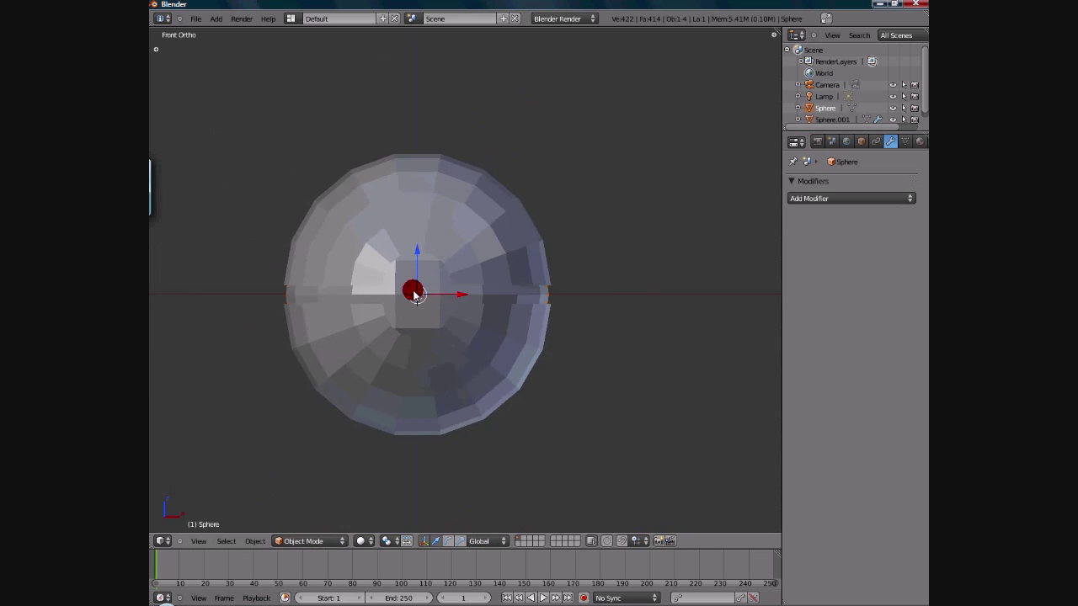
middle_click_drag(413, 292, 551, 346)
right_click_drag(551, 346, 537, 293)
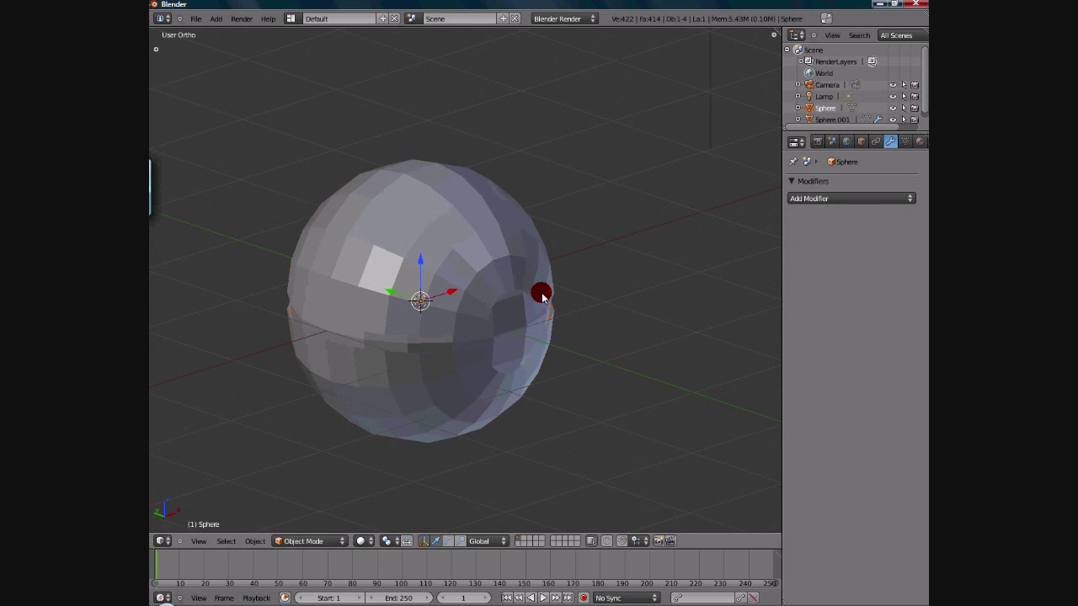
middle_click_drag(537, 294, 505, 301)
scroll(504, 309, "up", 4)
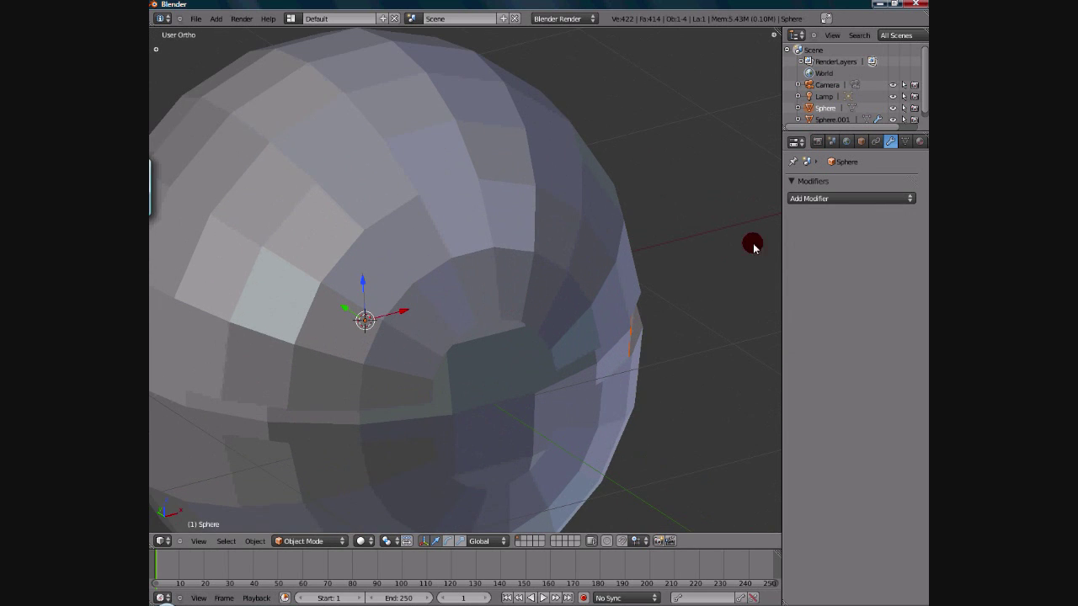
Give the inner sphere a new material with a black diffuse colour and a specular intensity of 0
left_click(920, 141)
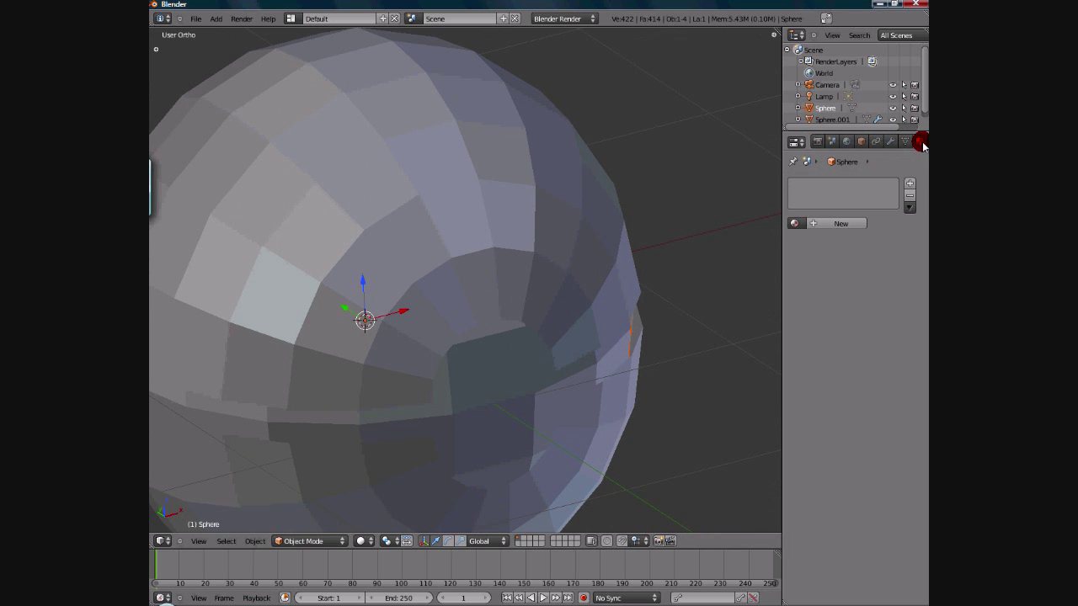
left_click(819, 224)
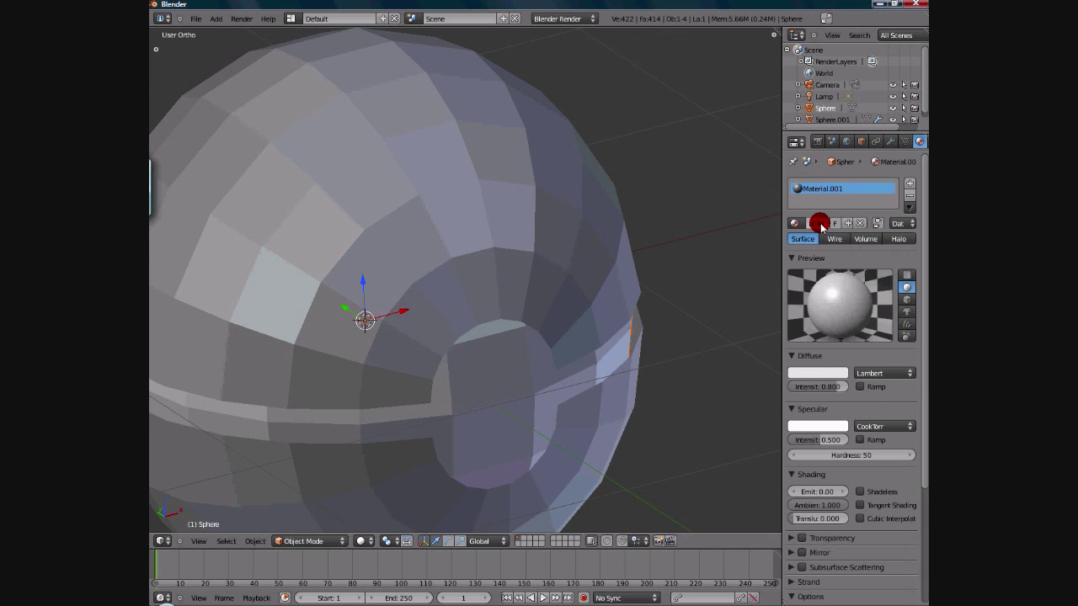
left_click(807, 374)
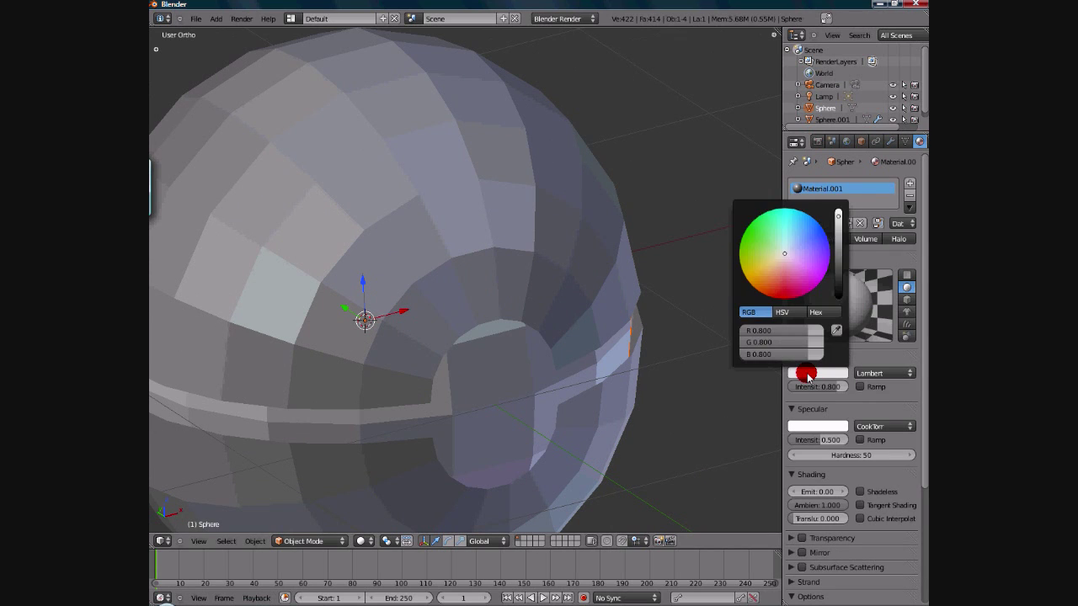
left_click_drag(836, 218, 835, 309)
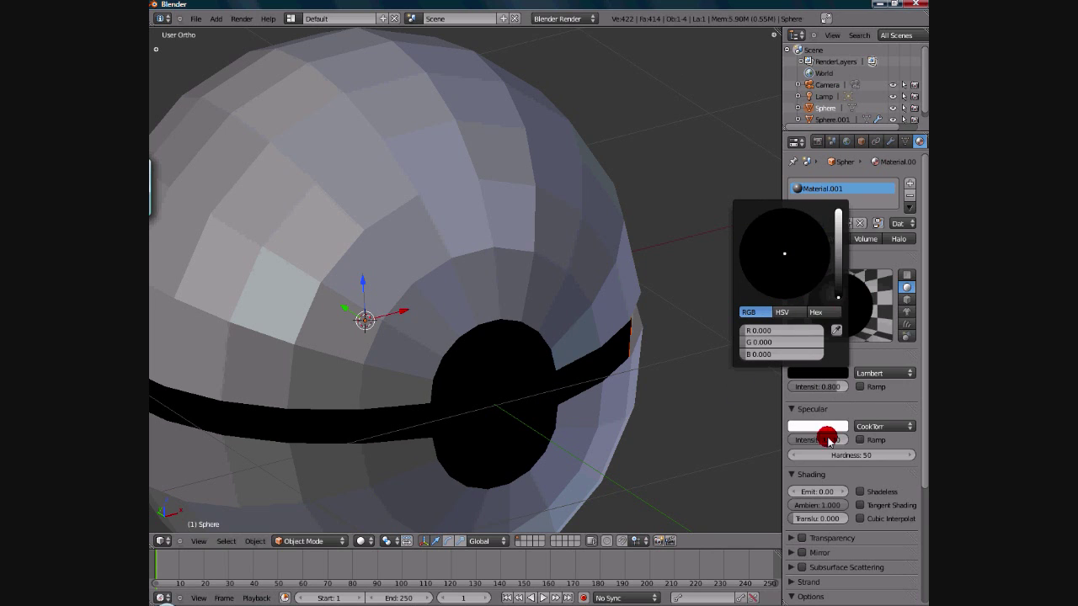
left_click_drag(814, 438, 780, 409)
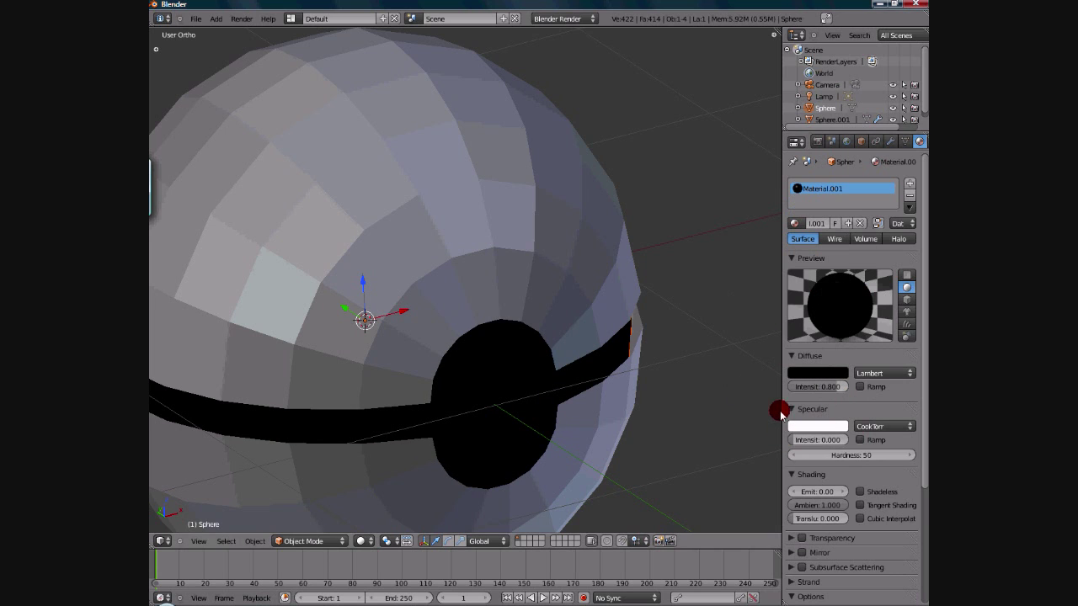
left_click(792, 439)
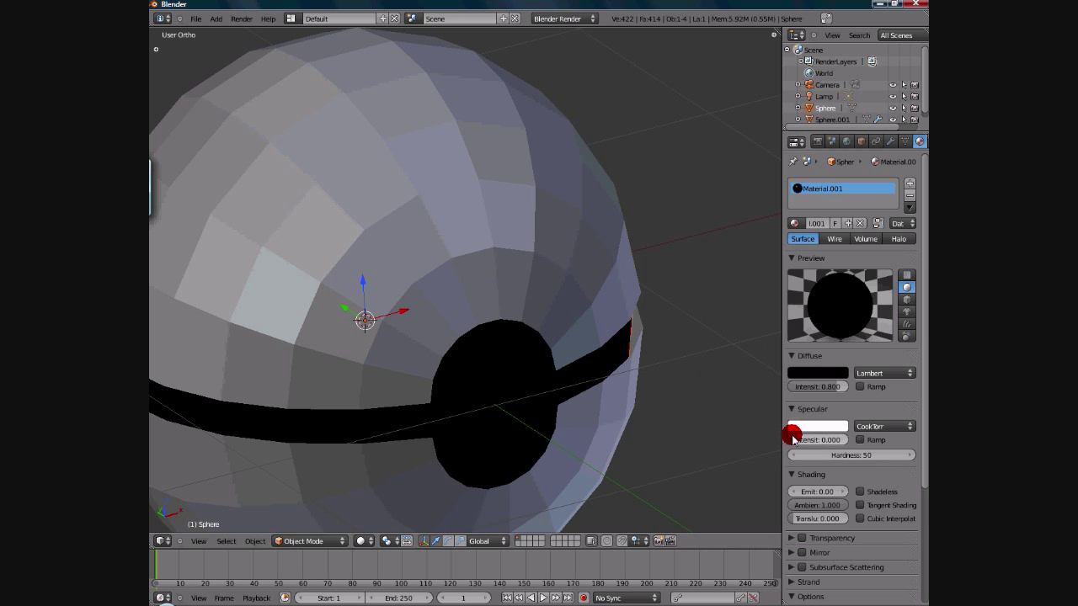
key("Return")
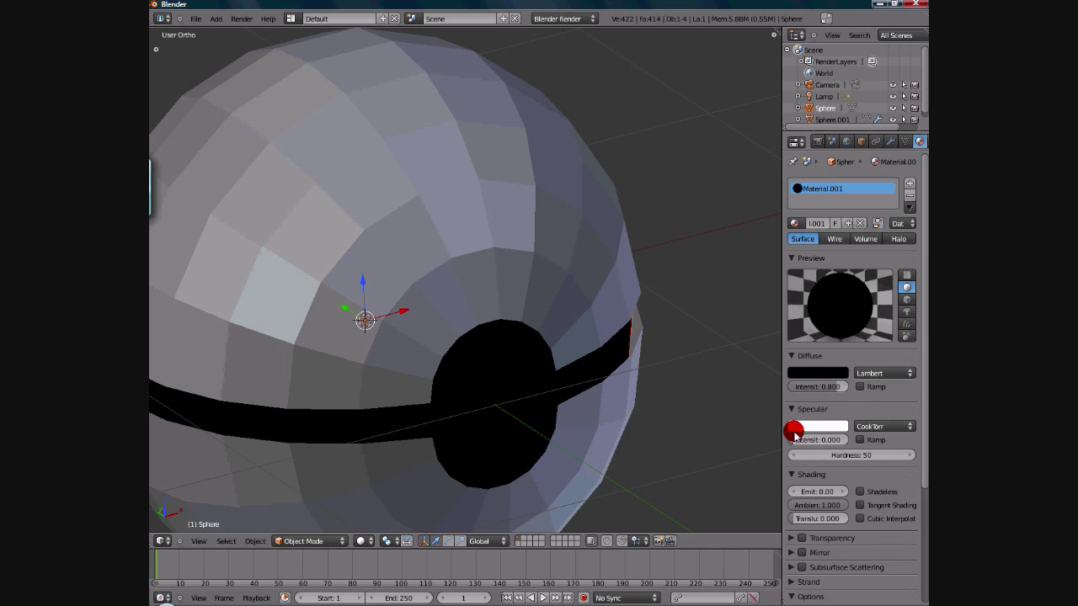
Select the outer shell and apply smooth shading to all of its faces in Edit Mode, ending in Object Mode
scroll(578, 327, "down", 4)
middle_click_drag(578, 331, 564, 350)
scroll(564, 345, "up", 2)
right_click(603, 268)
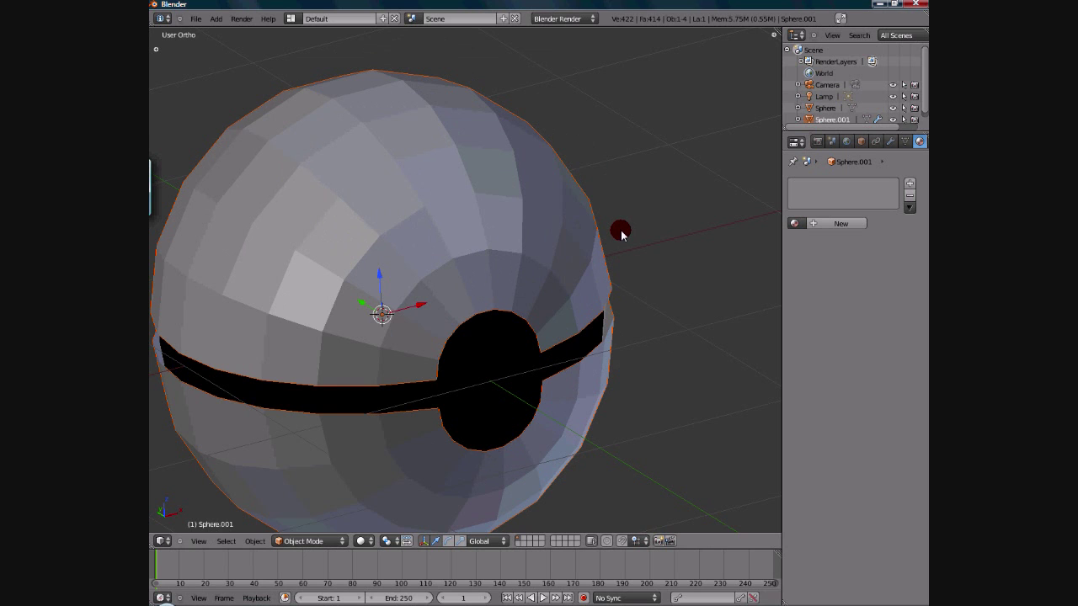
scroll(621, 234, "down", 1)
right_click_drag(557, 218, 630, 148)
right_click(586, 180)
right_click(610, 139)
key("Tab")
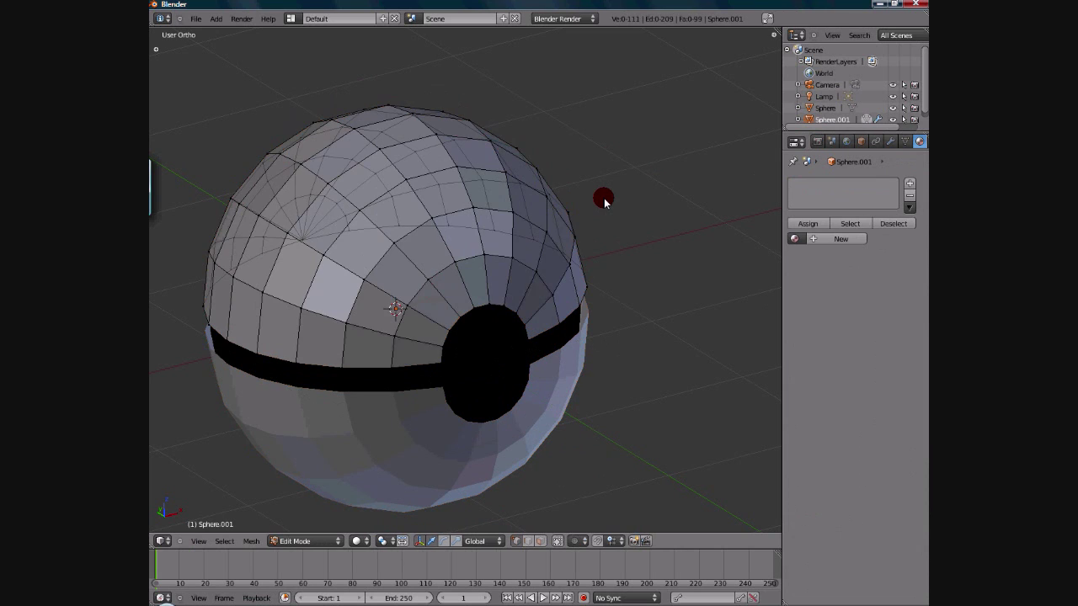
key("a")
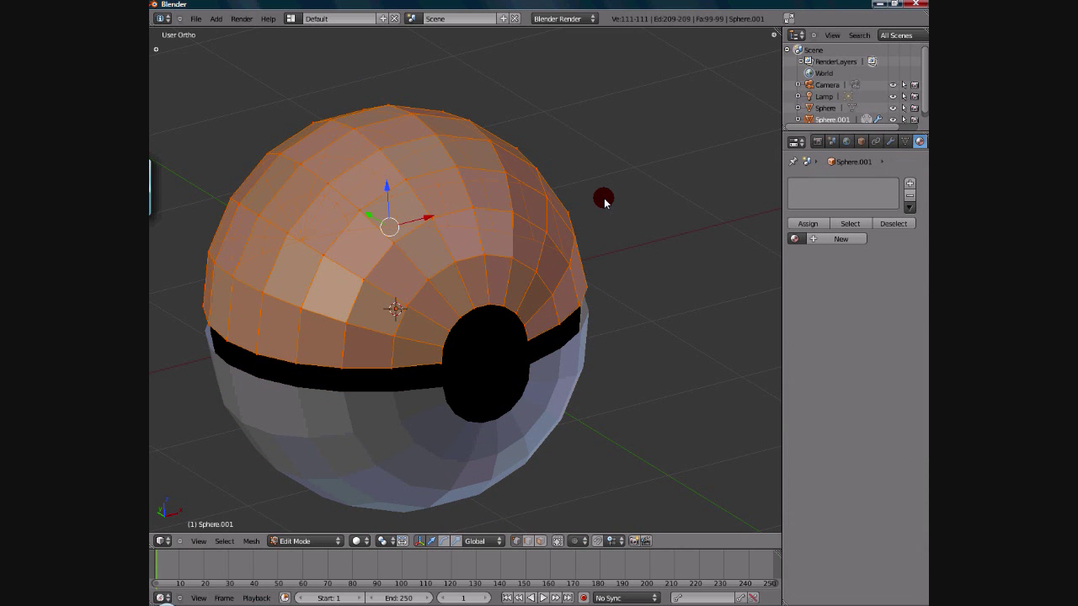
key("w")
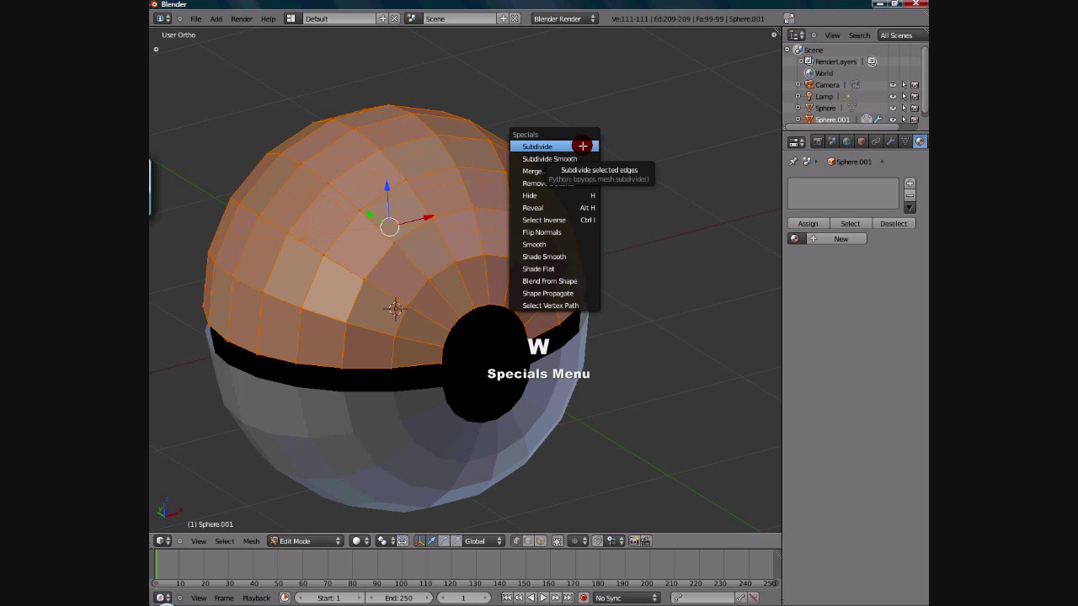
left_click(567, 255)
key("Tab")
Inspect the smooth-shaded outer shell from several angles and distances
middle_click_drag(536, 349, 545, 301)
scroll(545, 302, "down", 3)
scroll(486, 282, "up", 1)
mouse_move(465, 275)
middle_mouse_down()
mouse_move(542, 277)
mouse_move(645, 308)
mouse_move(544, 365)
mouse_move(429, 303)
mouse_move(446, 272)
middle_mouse_up()
scroll(599, 323, "down", 1)
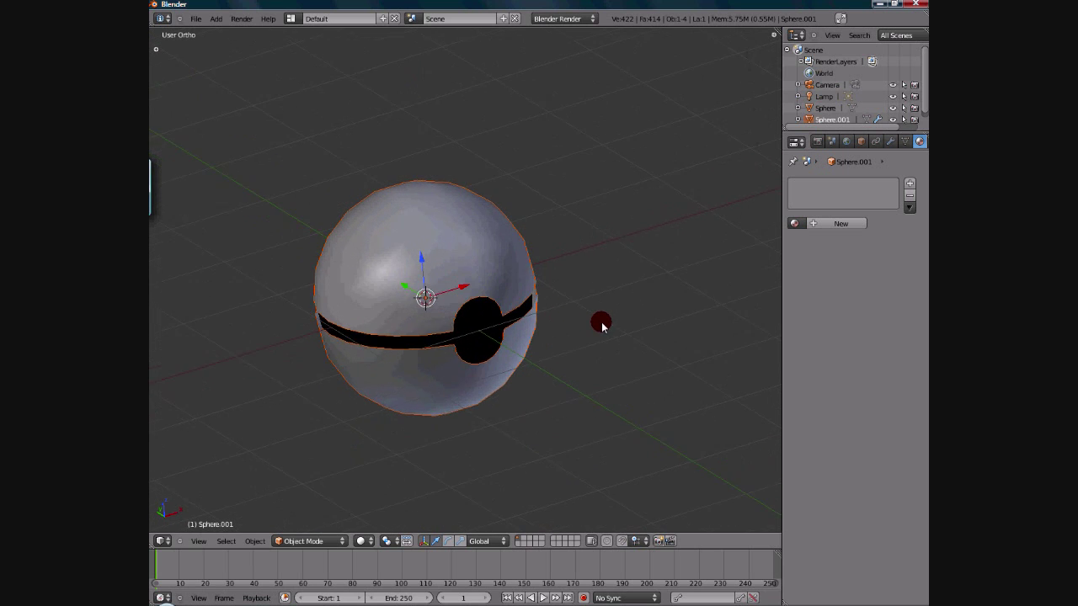
scroll(599, 322, "up", 3)
middle_click_drag(600, 326, 581, 307)
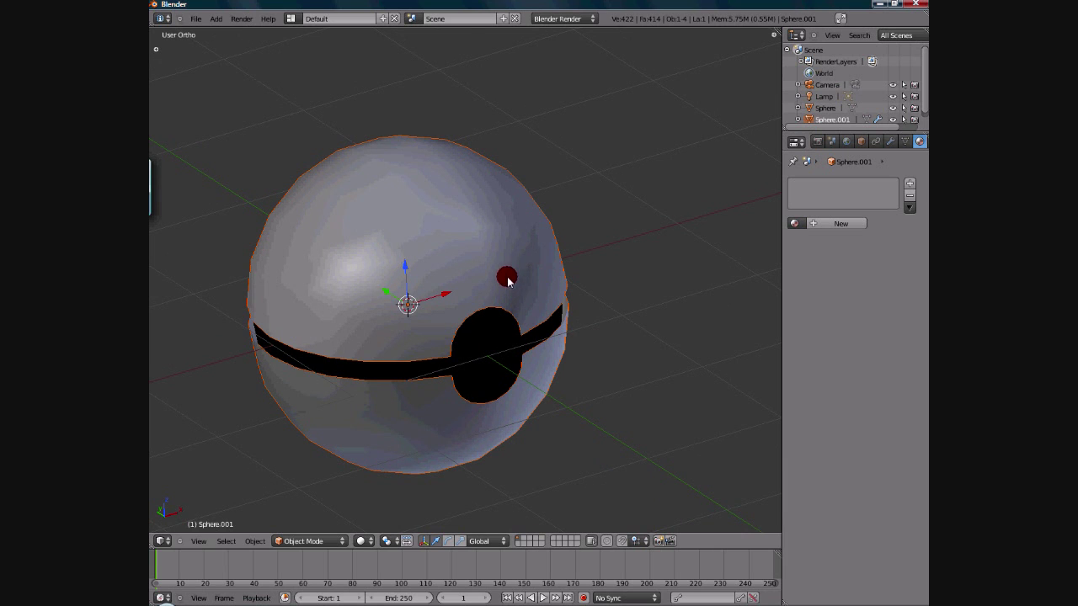
scroll(505, 277, "down", 1)
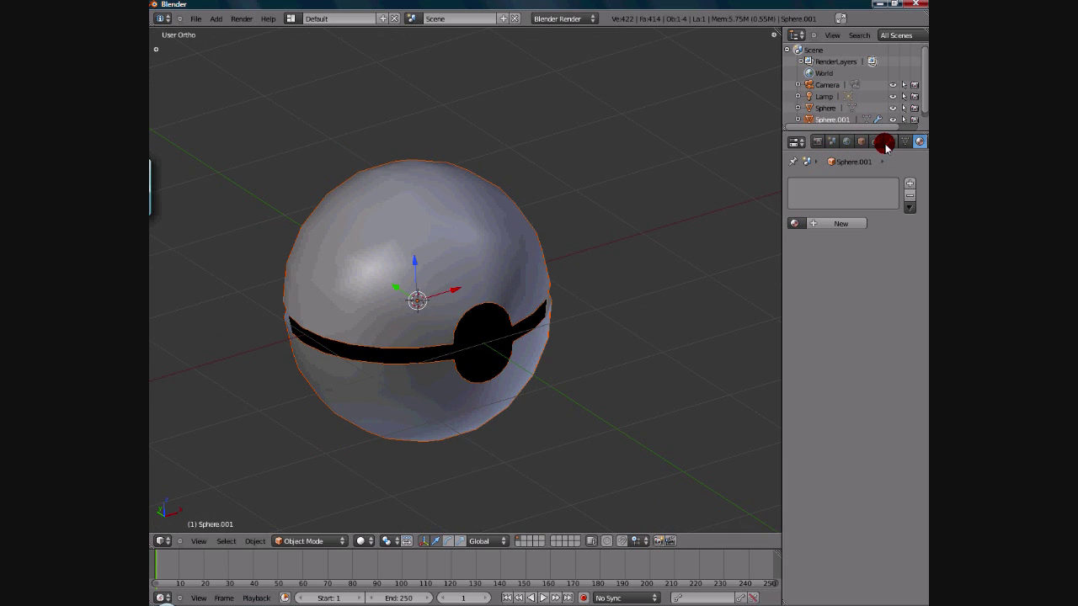
Add a Subdivision Surface modifier to the outer shell and check its rounded outline around the button opening
left_click(886, 143)
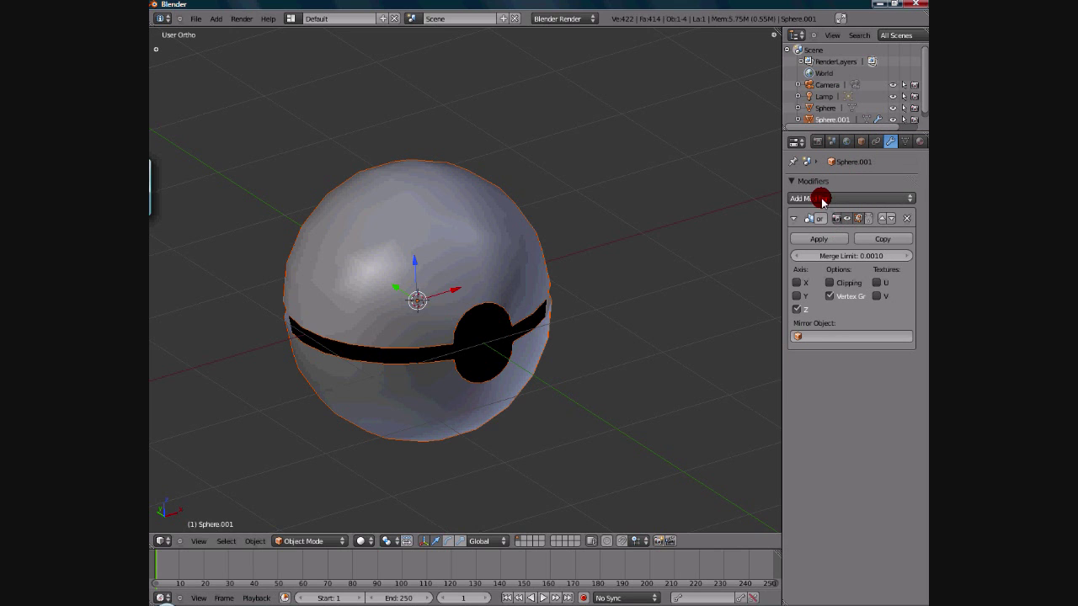
left_click(821, 198)
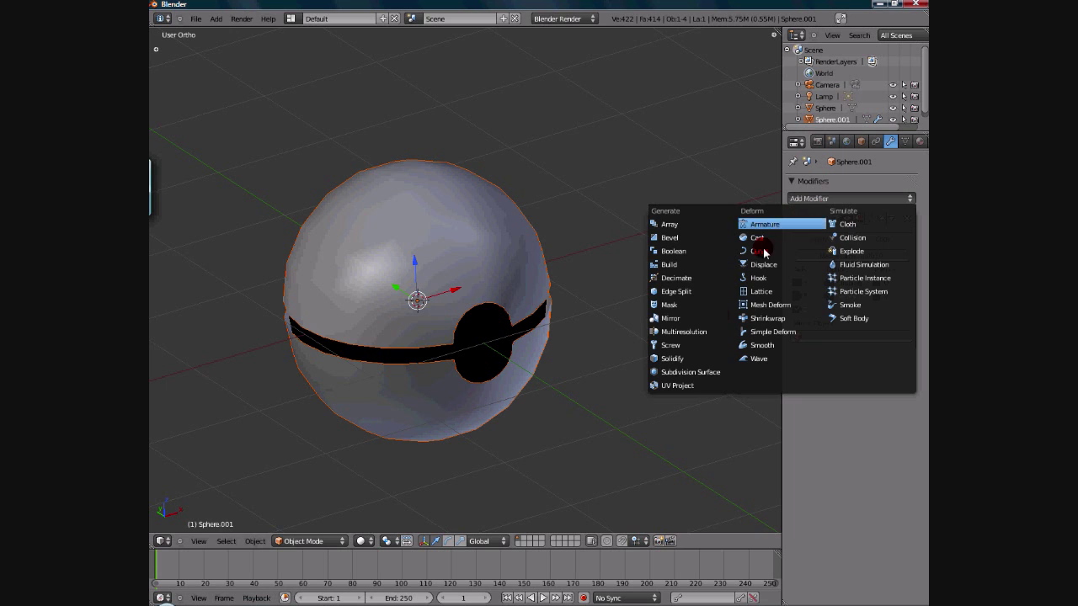
left_click(698, 373)
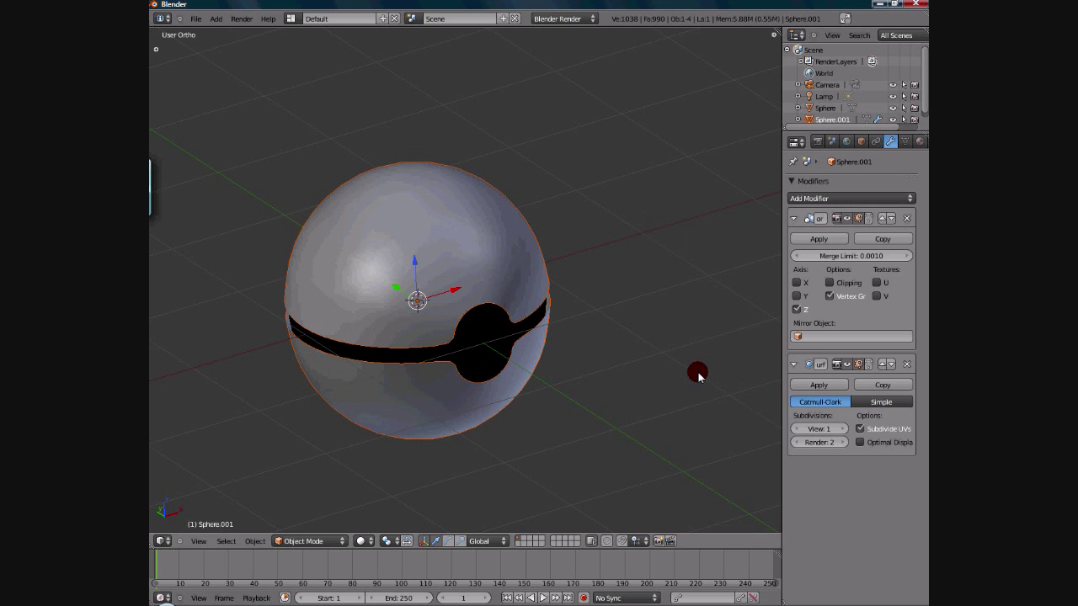
middle_click_drag(682, 357, 505, 337)
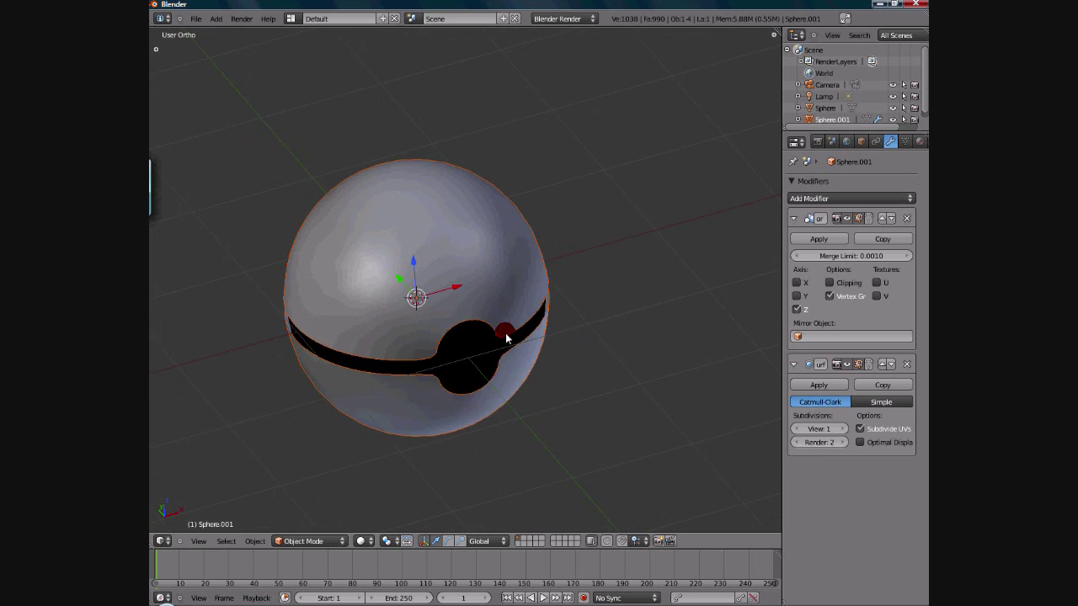
Set the render subdivisions of the outer shell's Subdivision Surface modifier to 1 and check the shell around the button opening
scroll(460, 306, "up", 4)
scroll(474, 292, "down", 2)
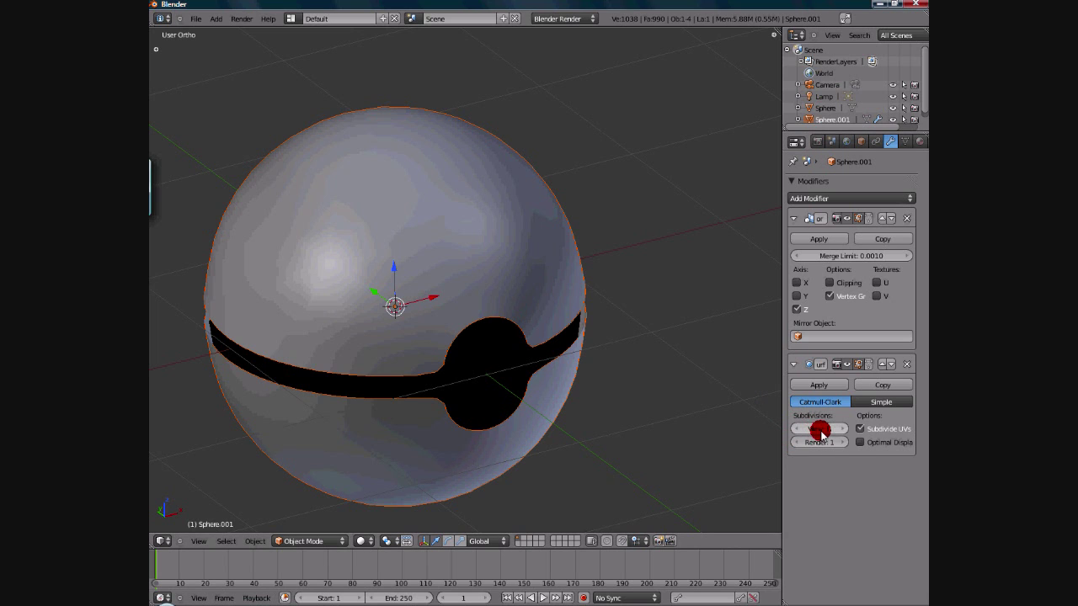
scroll(649, 348, "down", 2)
middle_click_drag(650, 348, 511, 390)
scroll(400, 350, "up", 2)
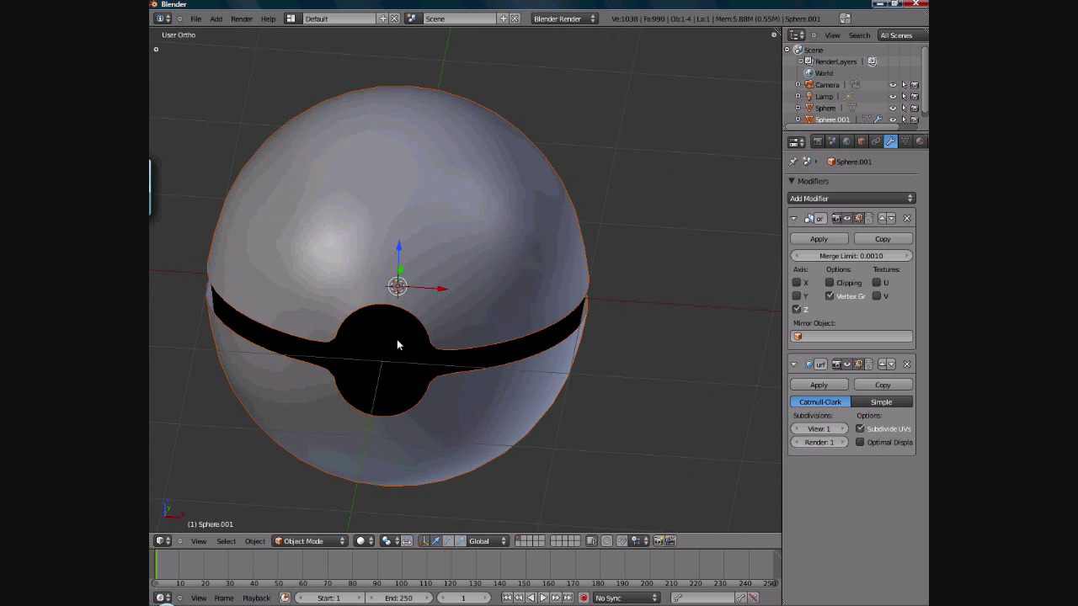
scroll(397, 339, "up", 2)
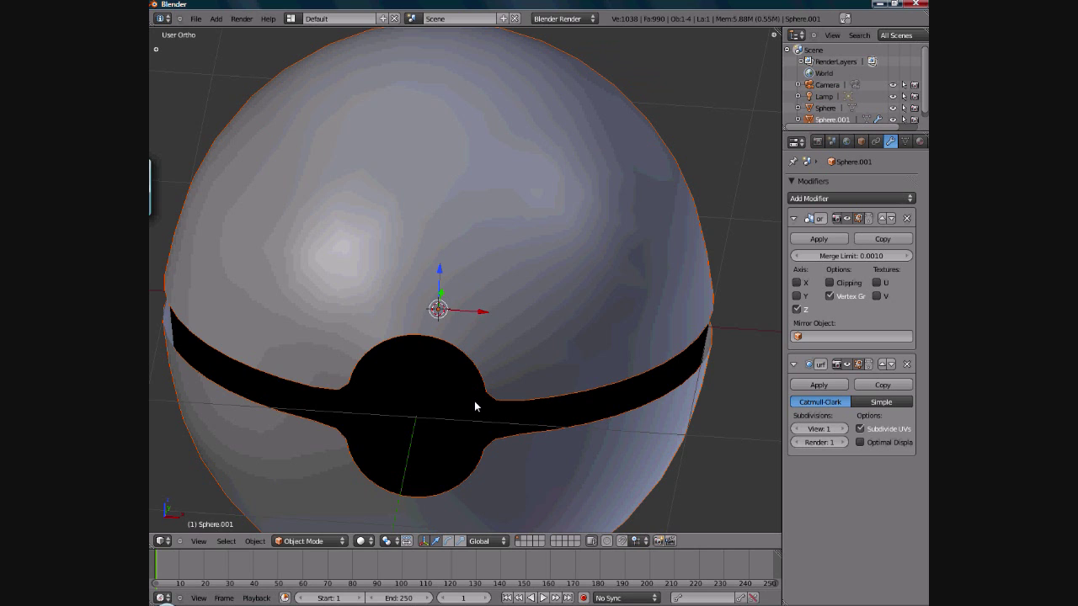
Examine the outer shell's mesh around the button opening in Edit Mode from several angles, ending in Object Mode
key("KP_1")
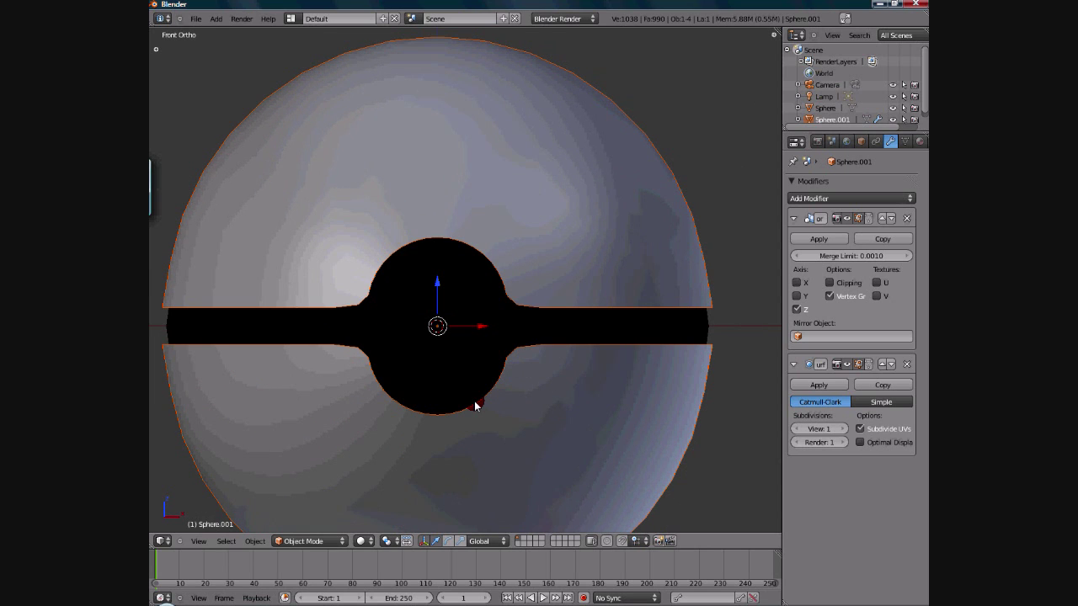
scroll(476, 348, "up", 1)
key("Tab")
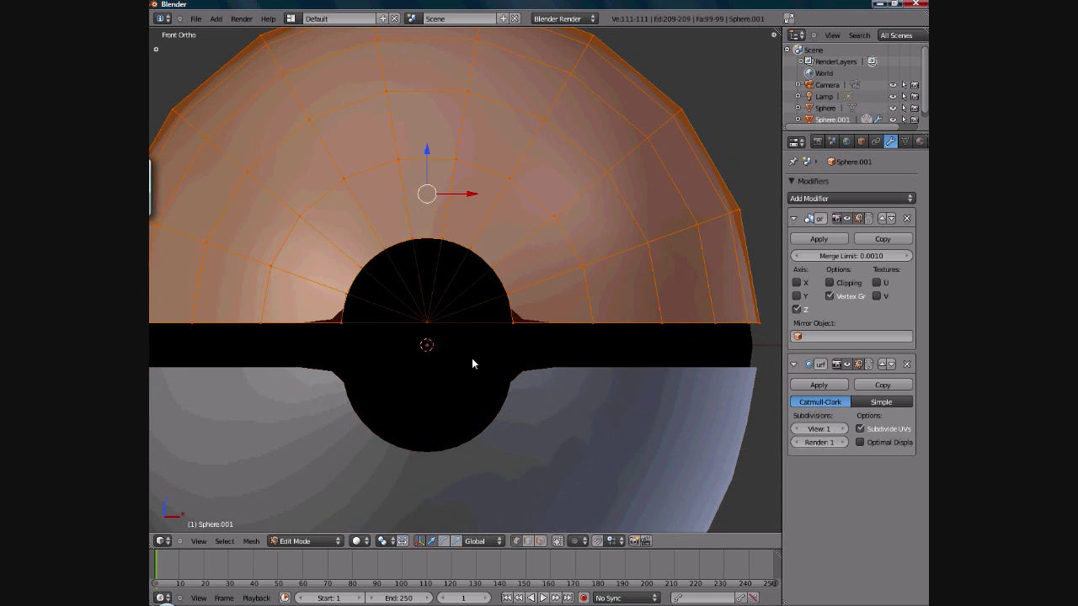
scroll(471, 358, "down", 2)
key("a")
middle_click_drag(441, 320, 372, 334)
middle_click_drag(349, 345, 354, 355)
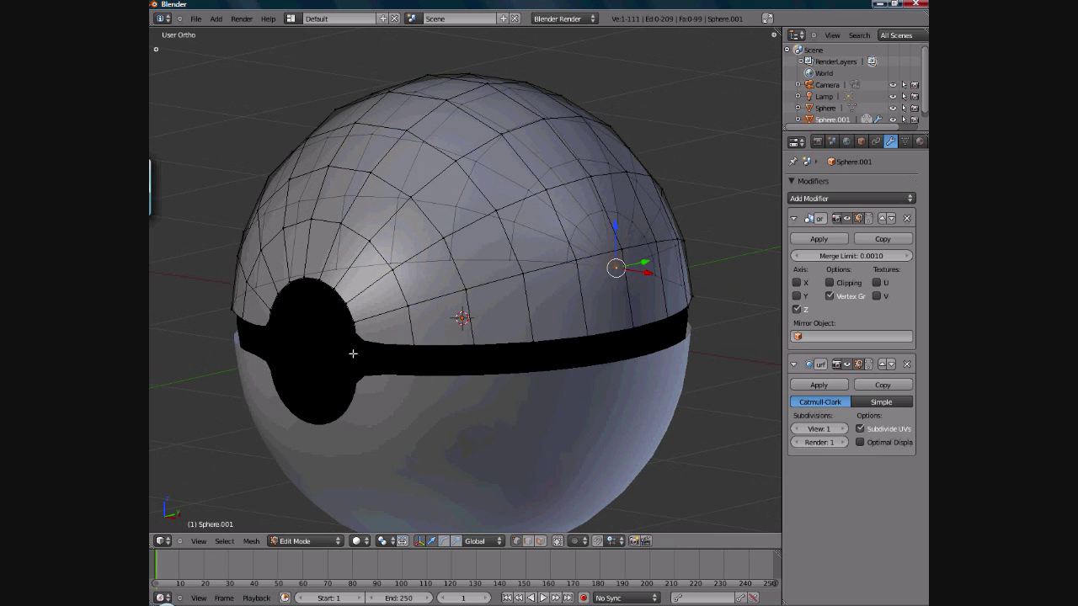
scroll(353, 354, "down", 3)
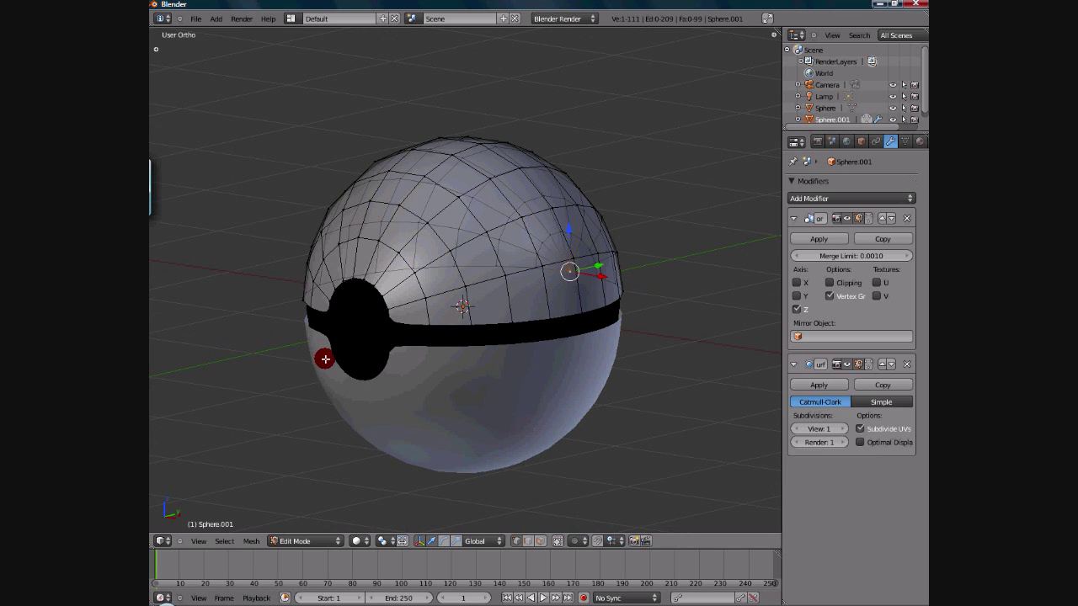
middle_click_drag(325, 358, 392, 406)
scroll(393, 406, "up", 2)
mouse_move(422, 371)
middle_mouse_down()
mouse_move(462, 361)
mouse_move(481, 371)
mouse_move(475, 438)
mouse_move(490, 444)
middle_mouse_up()
key("Tab")
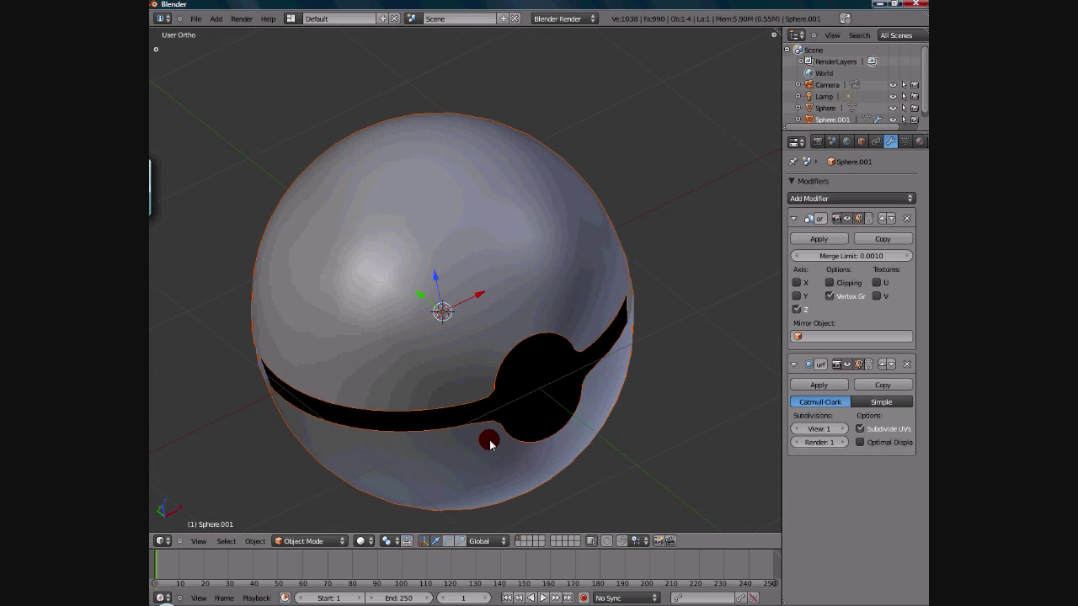
Place the 3D cursor just in front of the button opening in the right view and add a cylinder there
key("KP_1")
middle_click_drag(492, 449, 486, 462, "shift")
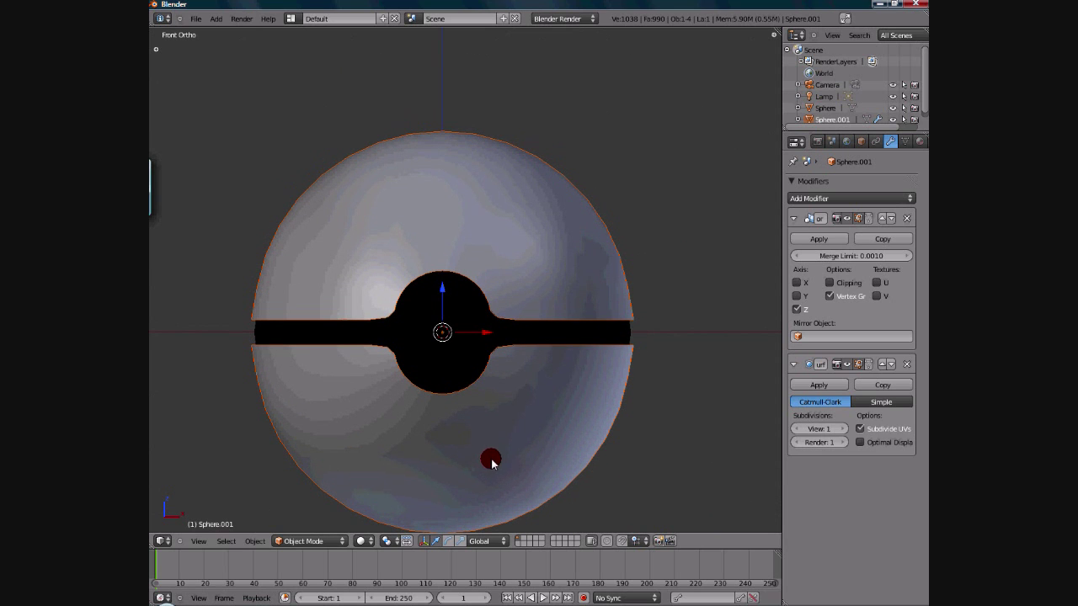
key("KP_3")
mouse_move(496, 436)
middle_mouse_down("shift")
mouse_move(645, 440)
mouse_move(444, 381)
mouse_move(449, 362)
mouse_move(457, 393)
mouse_move(440, 353)
middle_mouse_up("shift")
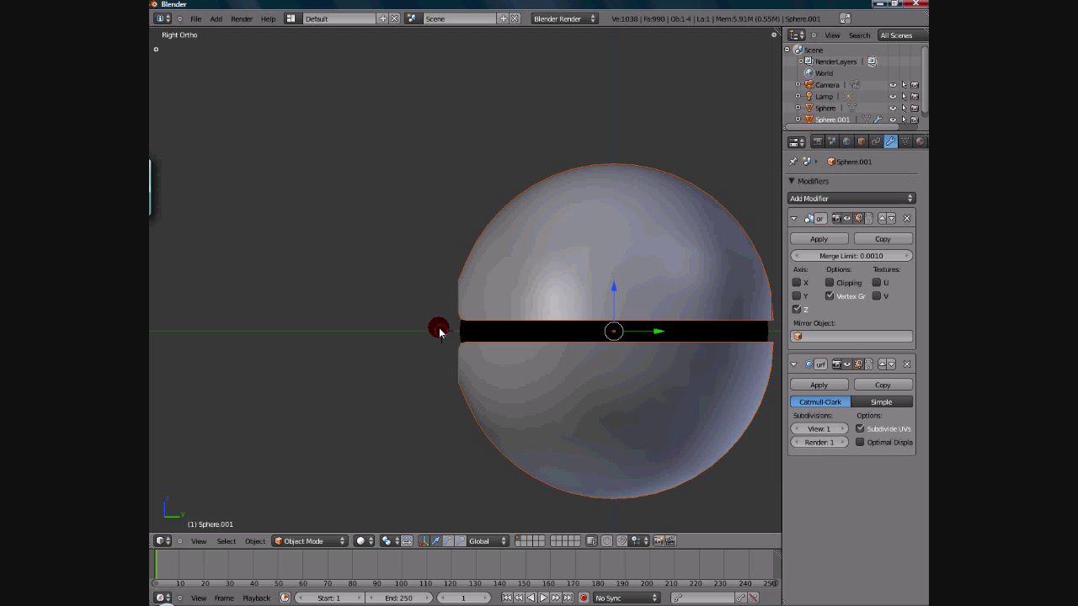
key("space")
key("shift+a")
mouse_move(525, 337)
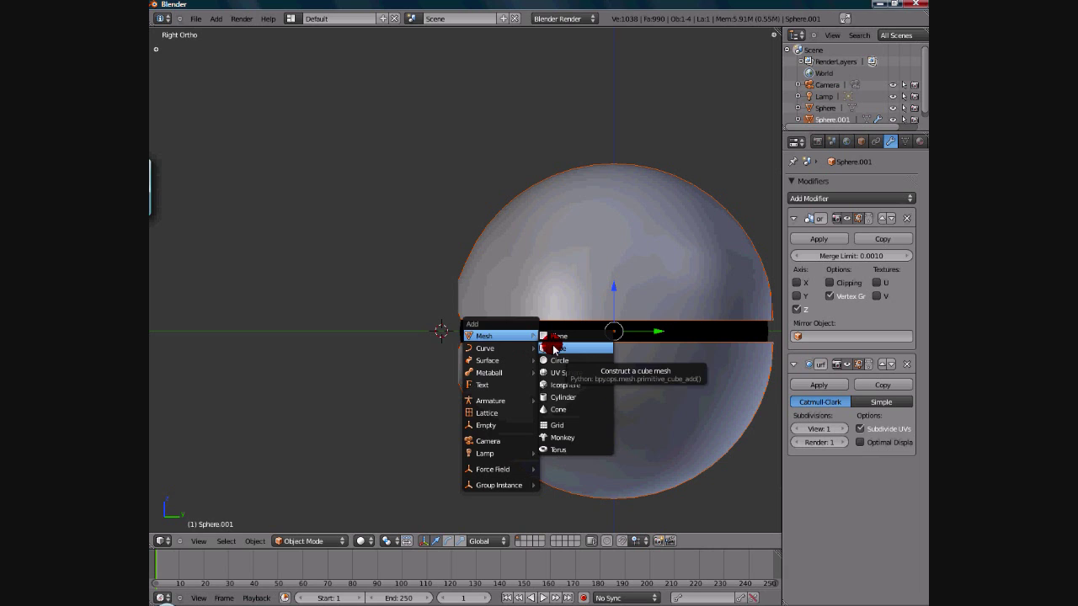
left_click(562, 399)
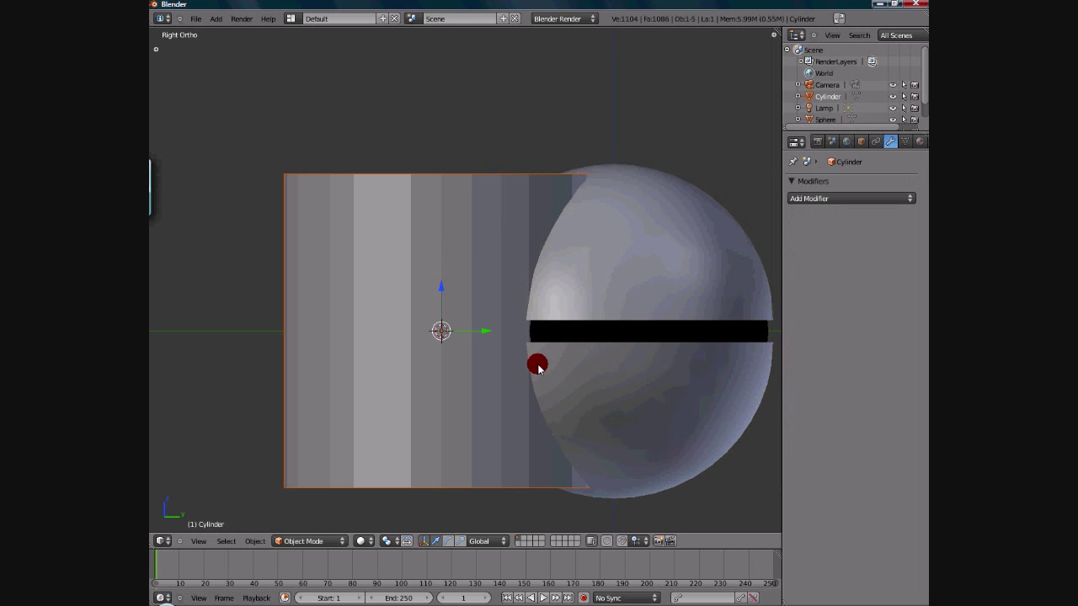
Scale the cylinder down to roughly the button opening's size and rotate it 90 degrees to face the opening
scroll(523, 360, "down", 3)
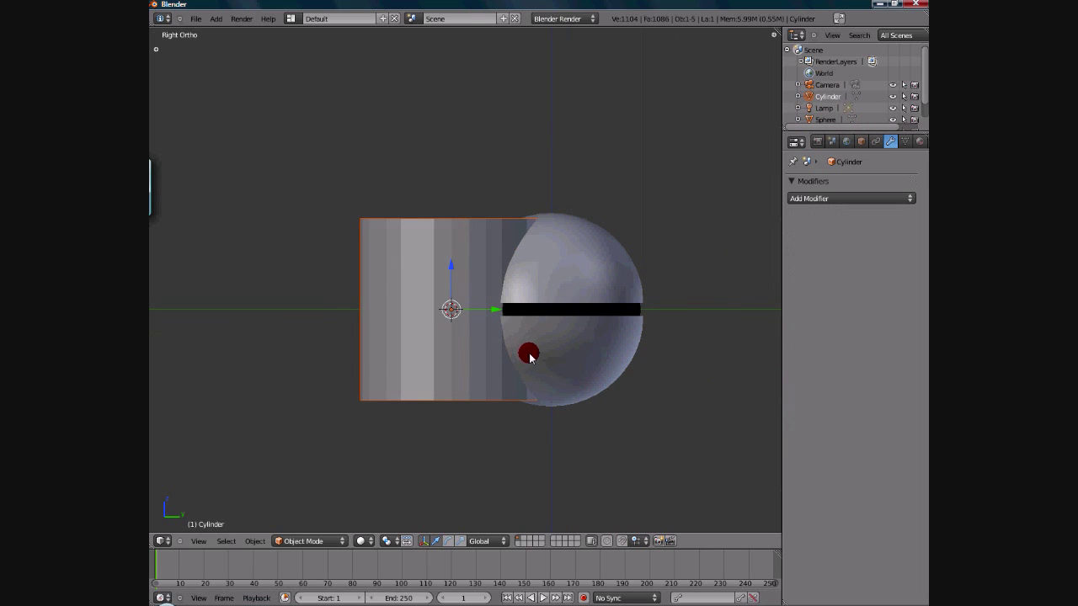
key("s")
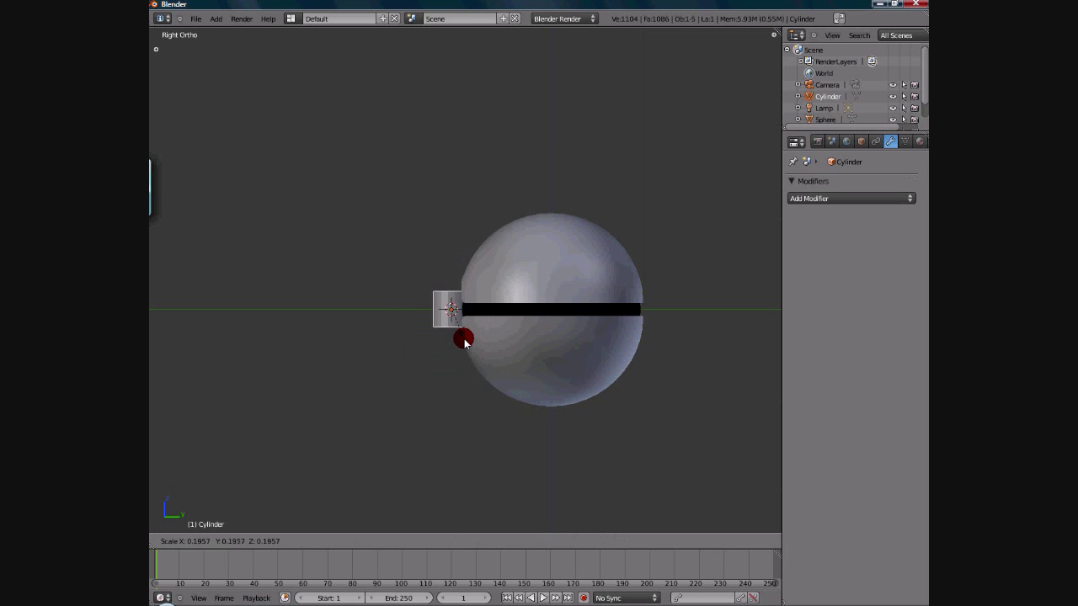
left_click(491, 347)
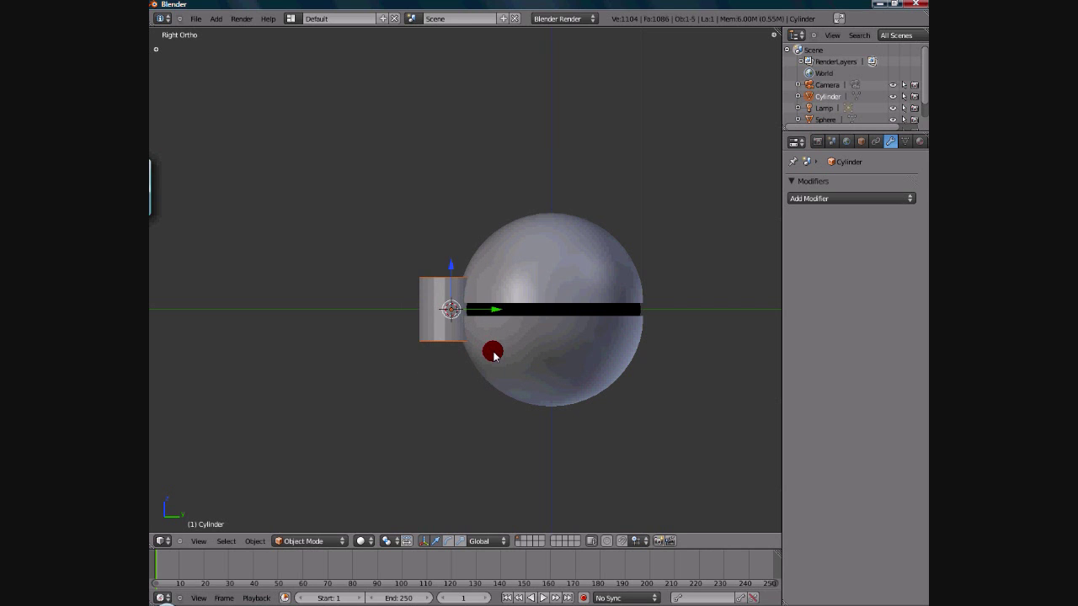
key("z")
scroll(486, 340, "up", 1)
scroll(485, 340, "up", 2)
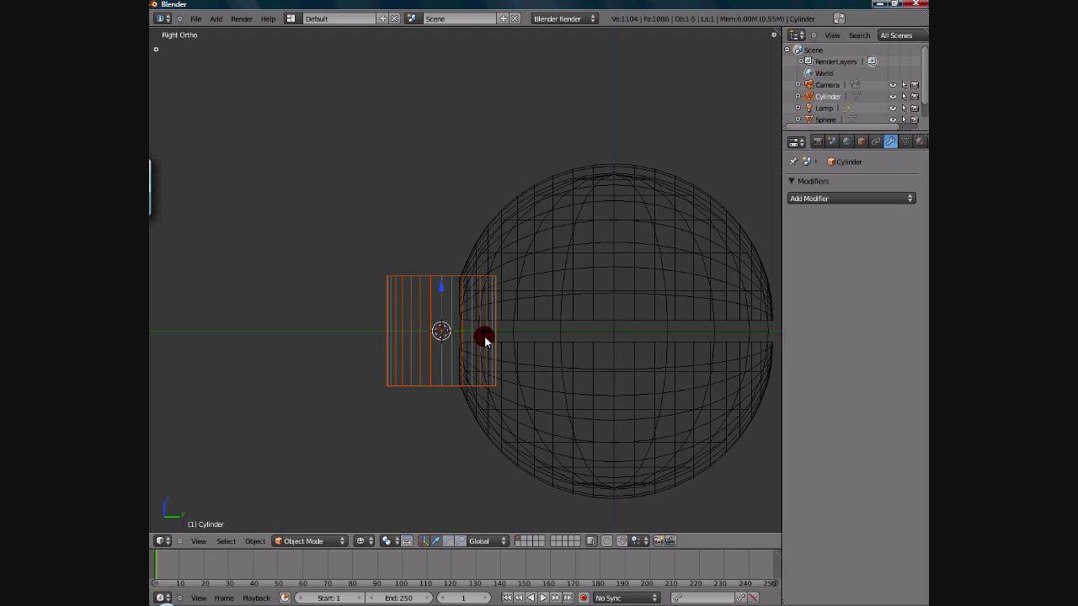
type("r90")
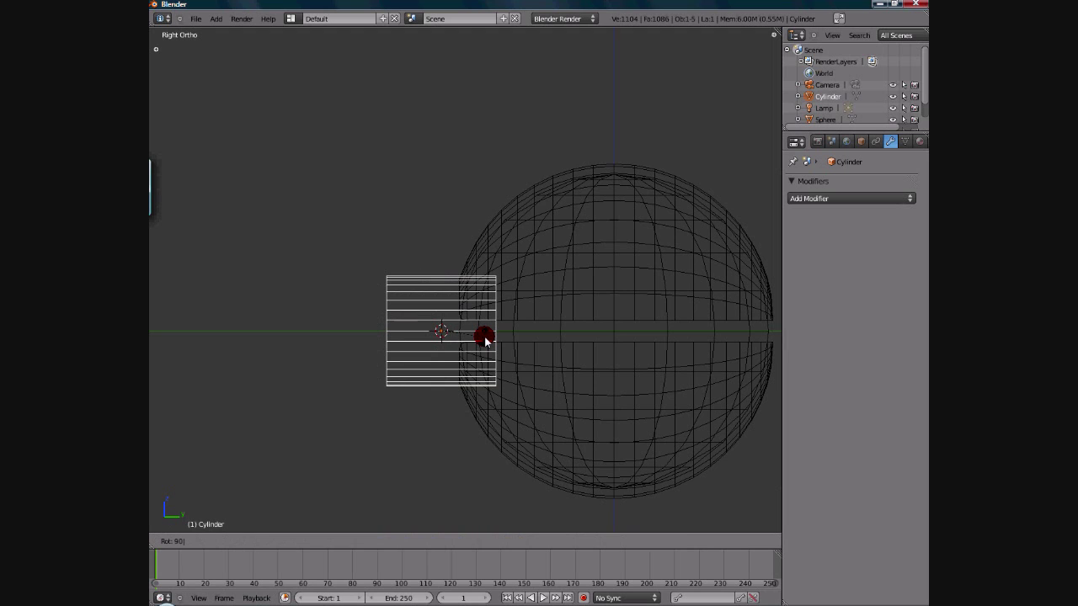
key("Return")
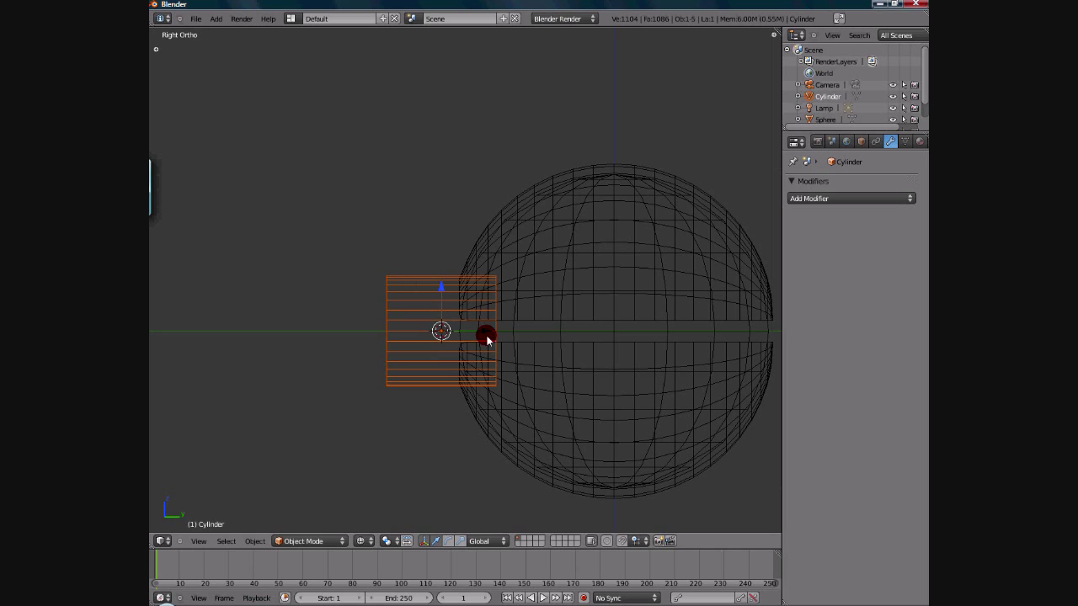
Move the cylinder along the Y axis clear of the ball and flatten it along Y into a thin disc
key("g")
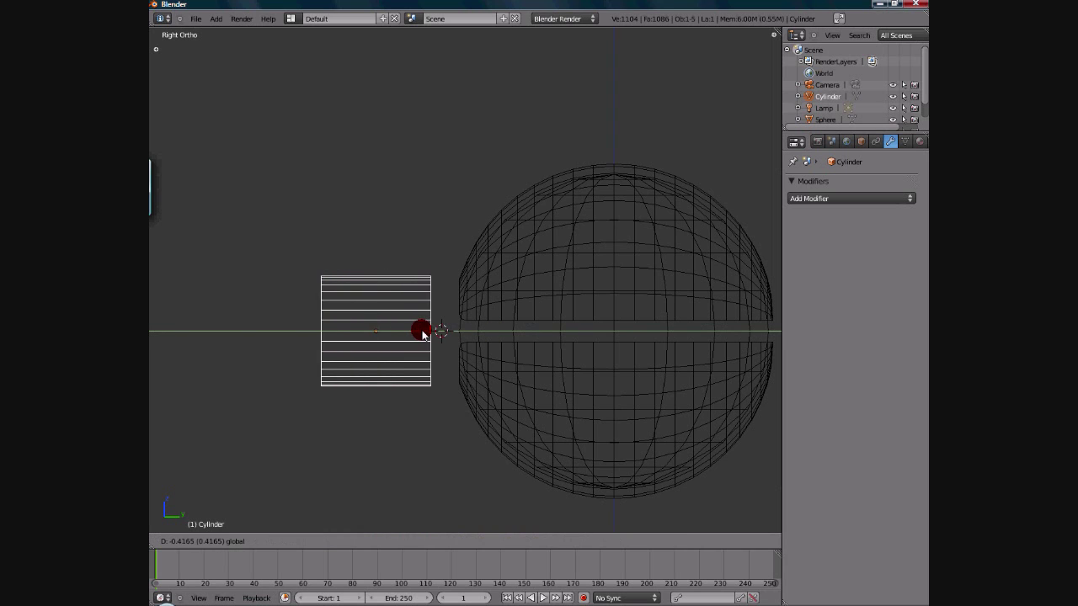
left_click(442, 337)
key("s")
key("y")
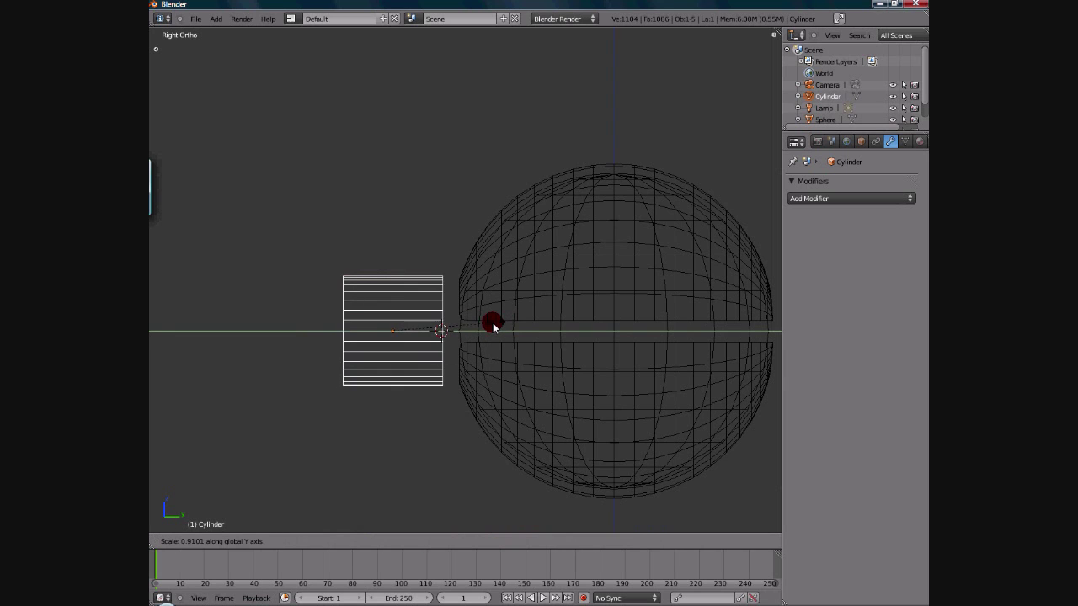
left_click(412, 330)
scroll(412, 330, "down", 2)
scroll(412, 329, "up", 4)
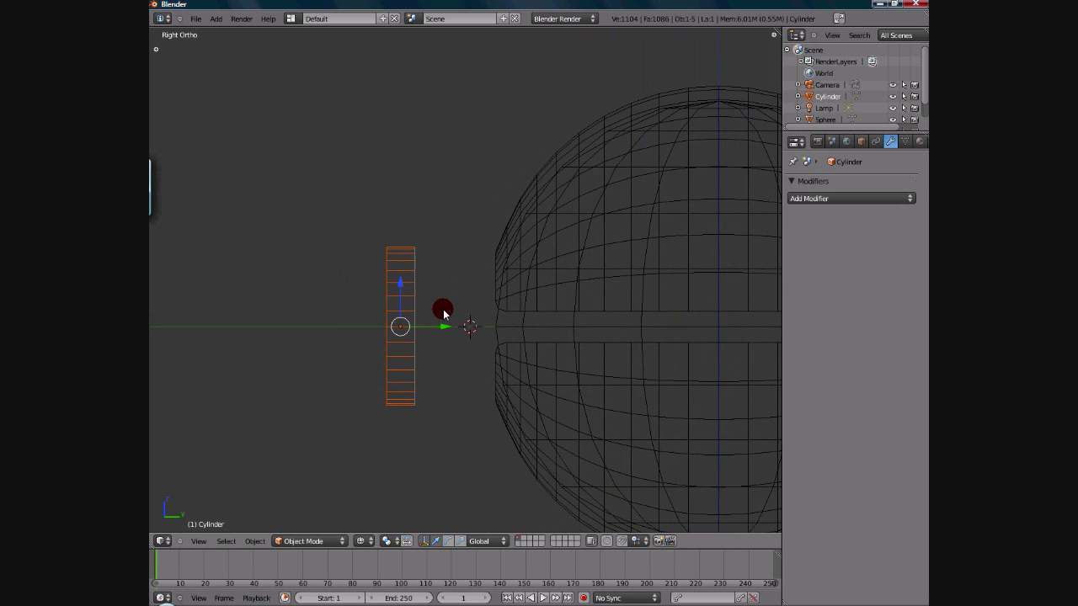
key("s")
key("y")
left_click(440, 321)
scroll(439, 321, "down", 2)
Delete the disc's cap faces on the side towards the ball in Edit Mode, ending in Object Mode with solid shading
key("Tab")
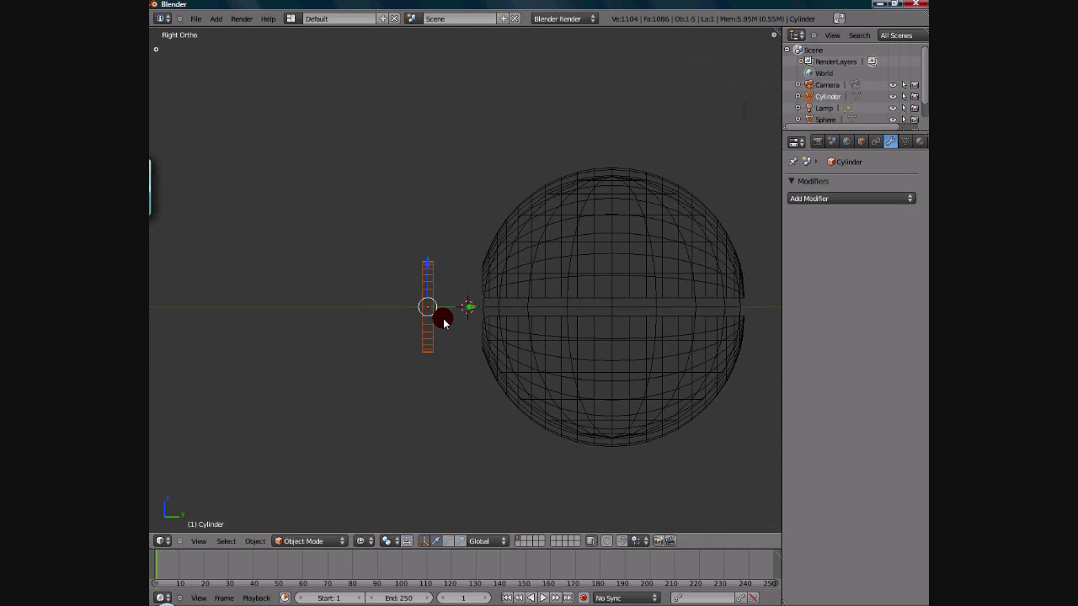
scroll(442, 321, "up", 3)
scroll(444, 321, "down", 3)
key("a")
key("a")
scroll(443, 321, "up", 1)
scroll(443, 321, "up", 1)
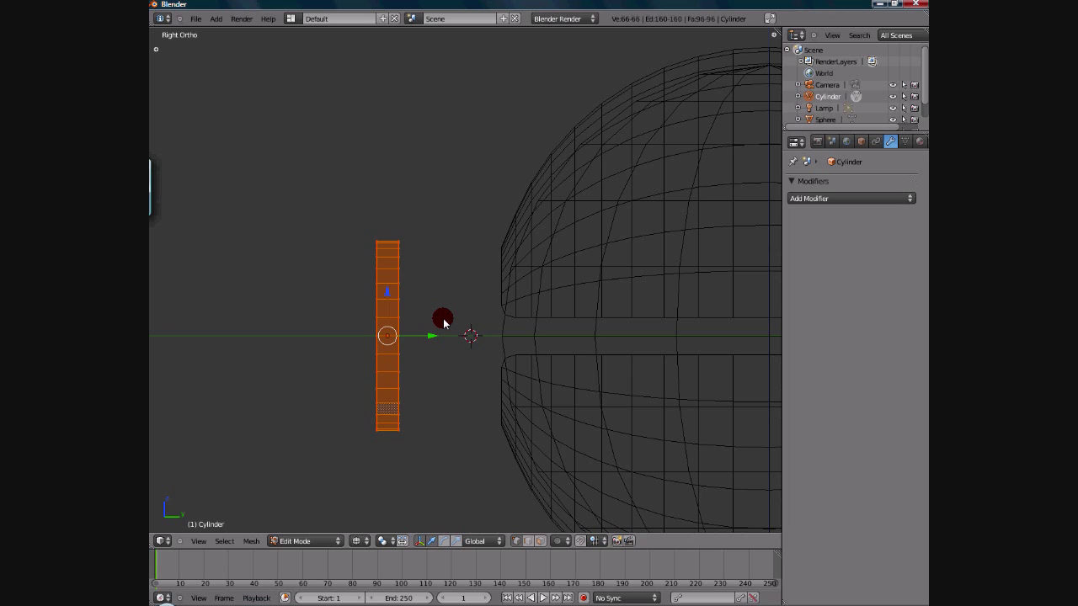
key("a")
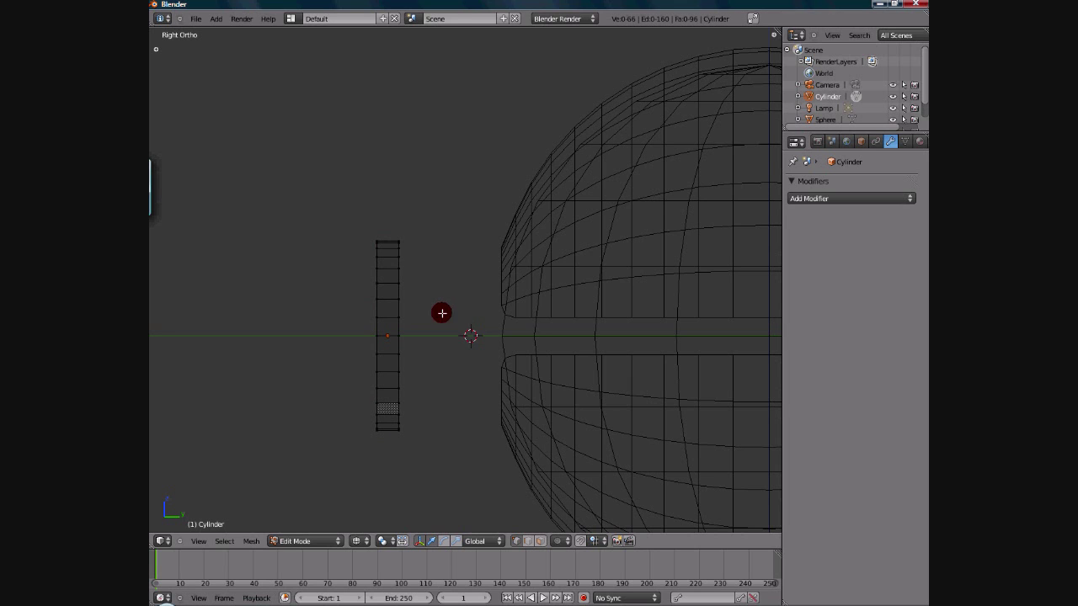
key("b")
left_click_drag(389, 228, 476, 445)
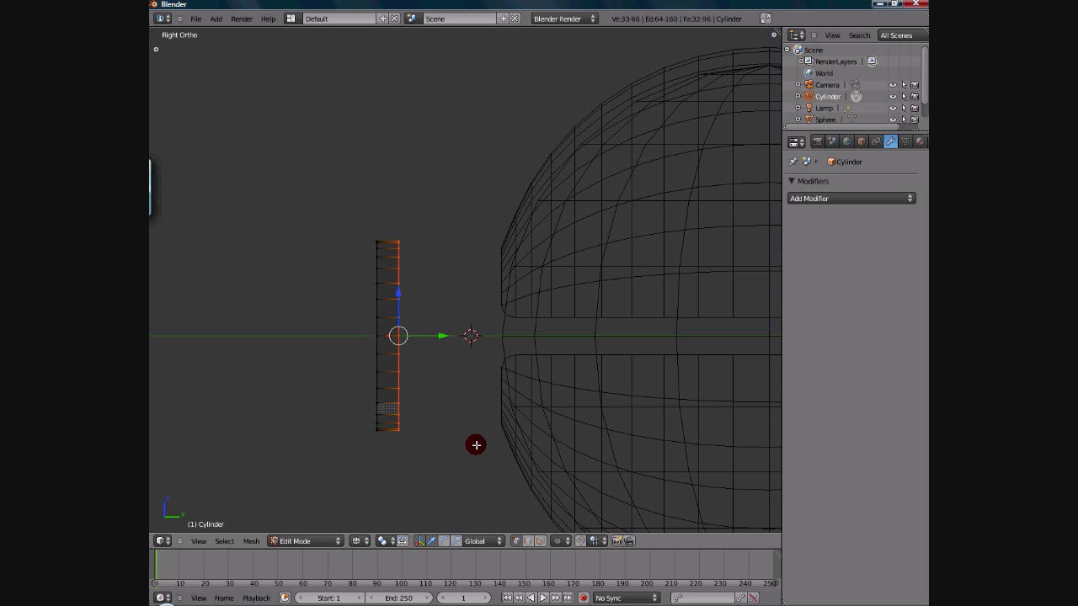
key("x")
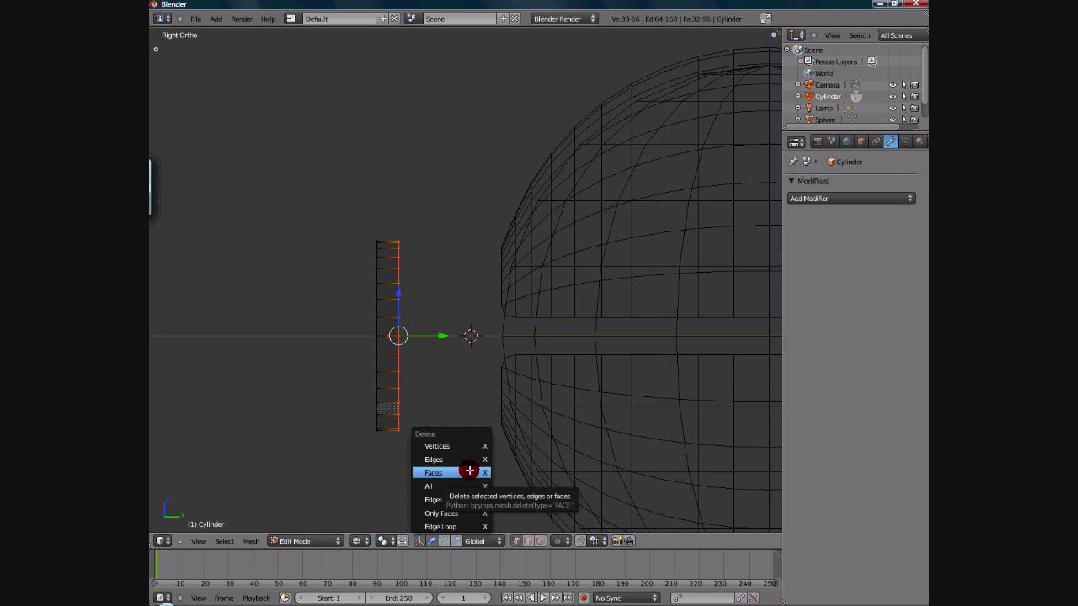
left_click(469, 472)
key("z")
mouse_move(438, 371)
middle_mouse_down()
mouse_move(415, 359)
mouse_move(462, 368)
mouse_move(612, 339)
mouse_move(503, 387)
mouse_move(405, 362)
mouse_move(501, 323)
mouse_move(479, 315)
mouse_move(562, 308)
middle_mouse_up()
key("Tab")
Move the disc along the Y axis in the right view so it sits in the ball's button opening
key("KP_3")
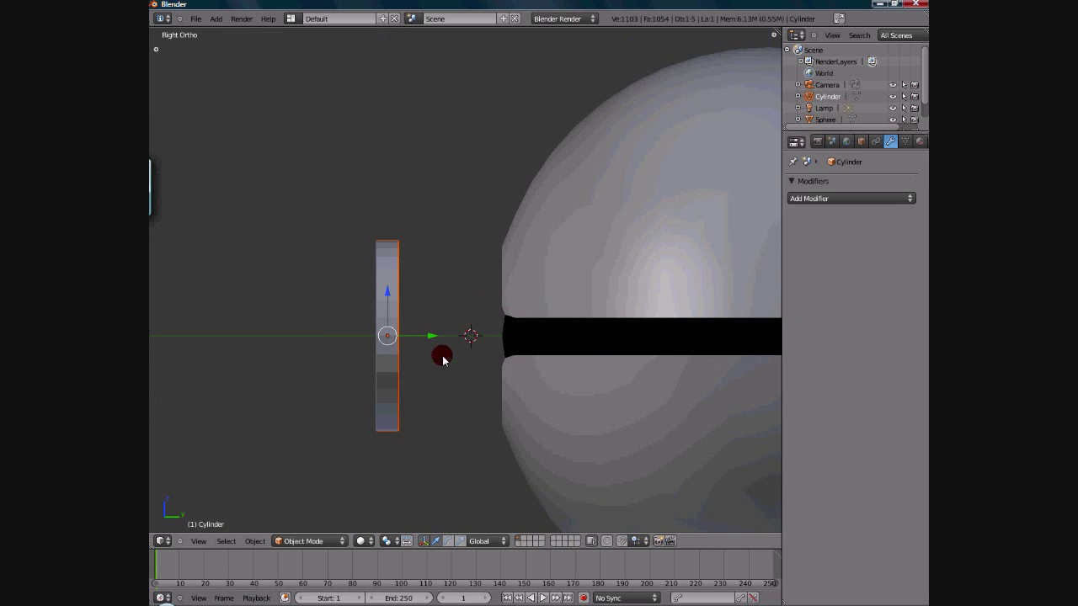
key("z")
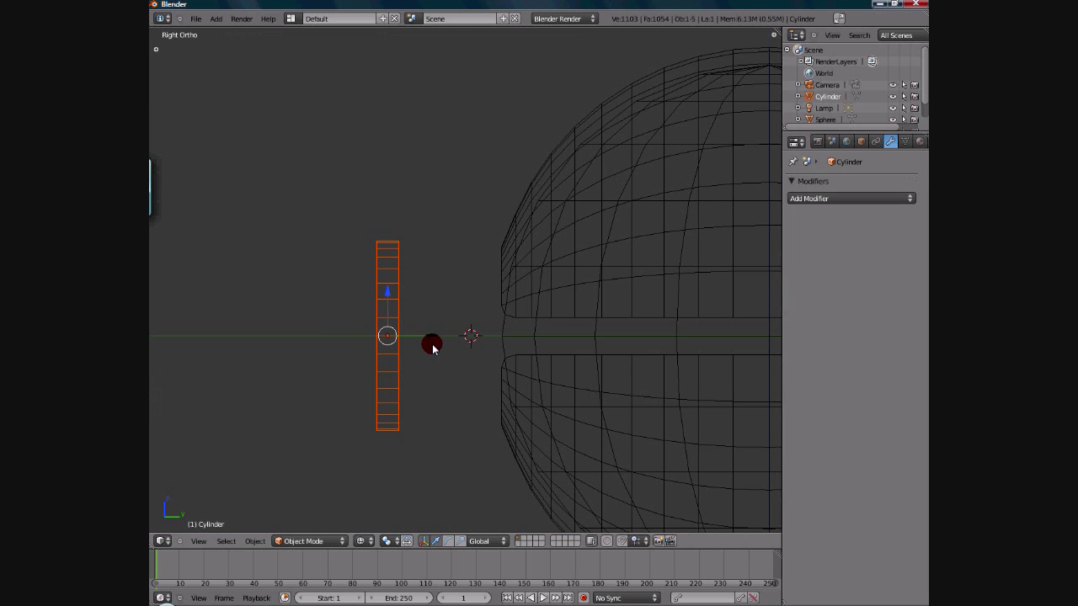
key("g")
left_click(548, 341)
scroll(548, 339, "up", 2)
middle_click_drag(563, 350, 462, 333, "shift")
scroll(462, 334, "down", 1)
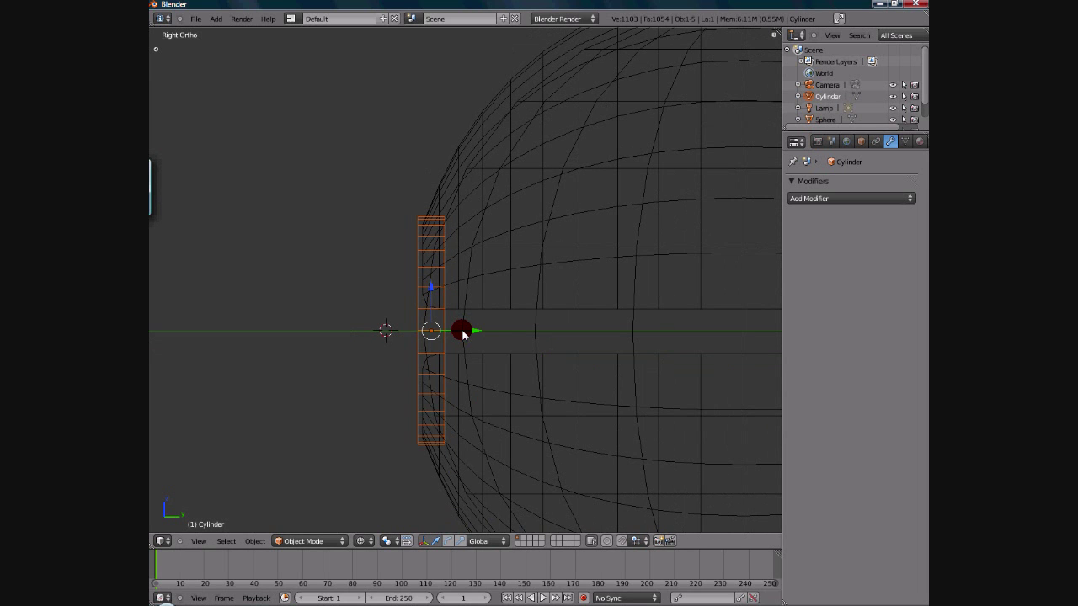
Scale the disc down slightly to fit inside the button opening and check its fit in solid shading
key("s")
left_click(478, 398)
key("z")
mouse_move(460, 364)
middle_mouse_down()
mouse_move(449, 354)
mouse_move(546, 344)
middle_mouse_up()
key("z")
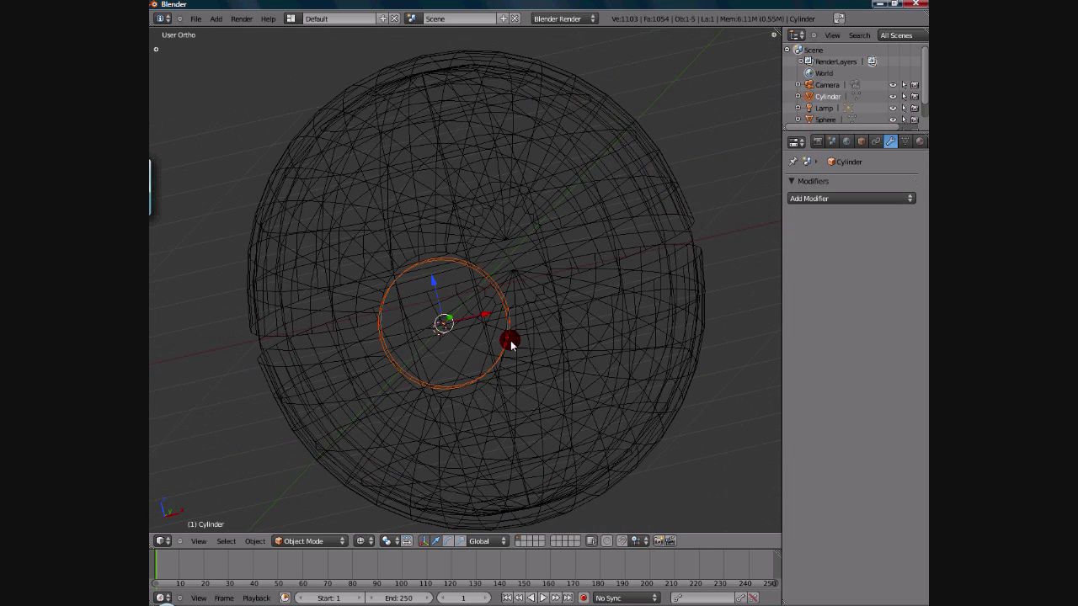
key("z")
middle_click_drag(486, 301, 494, 373)
scroll(462, 336, "up", 2)
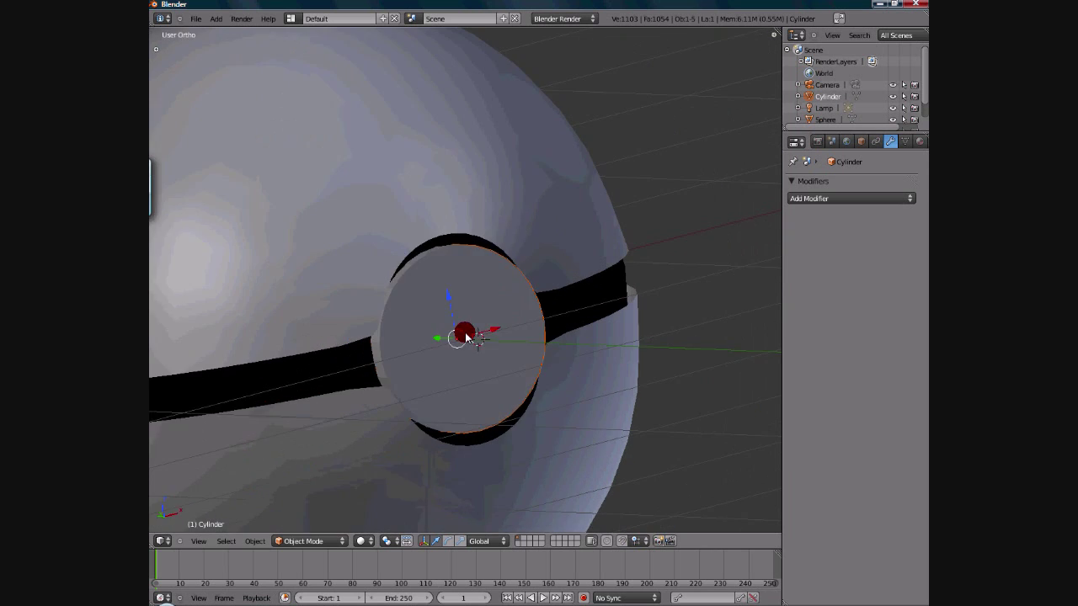
Scale the disc down further to leave a black ring around it in the button opening, and inspect it up close
middle_click_drag(463, 337, 544, 423)
key("s")
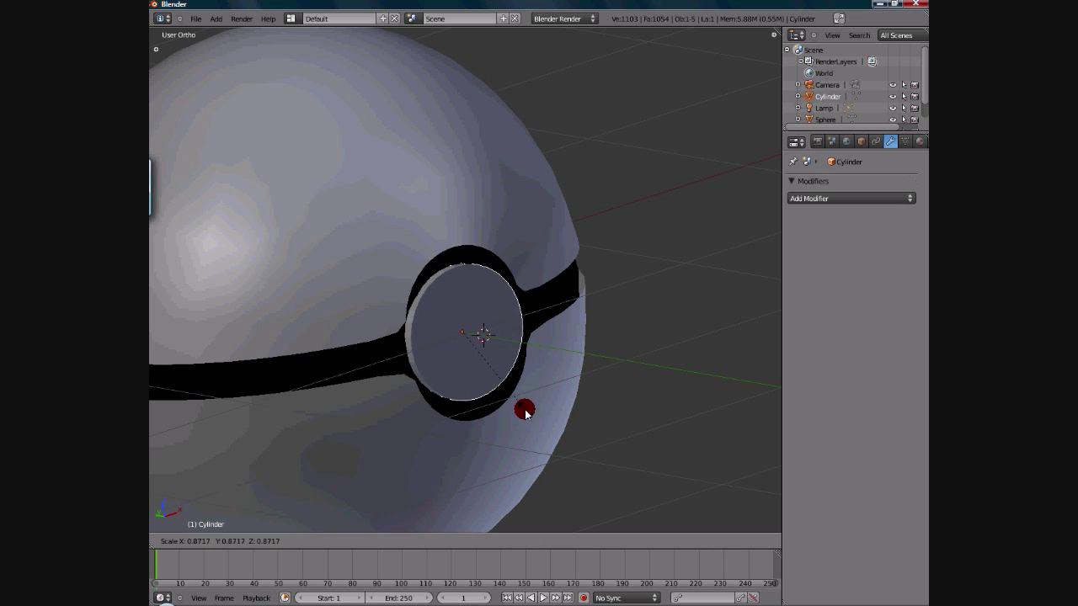
left_click(515, 400)
middle_click_drag(516, 399, 474, 316)
scroll(474, 316, "up", 3)
left_click_drag(456, 316, 446, 317)
middle_click_drag(447, 316, 407, 349)
left_click_drag(406, 349, 405, 347)
middle_click_drag(405, 347, 493, 379)
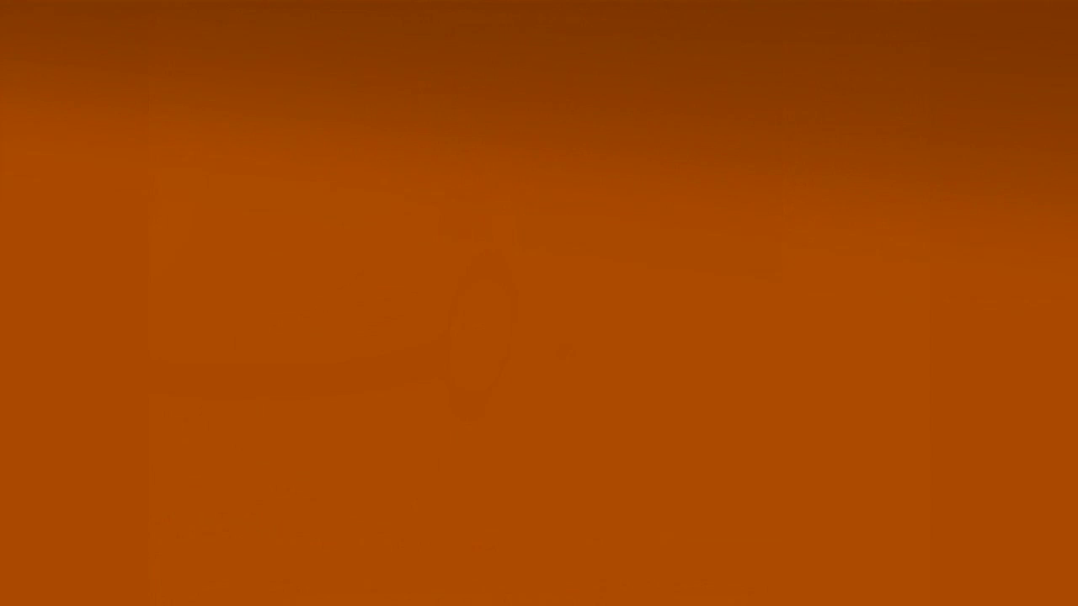